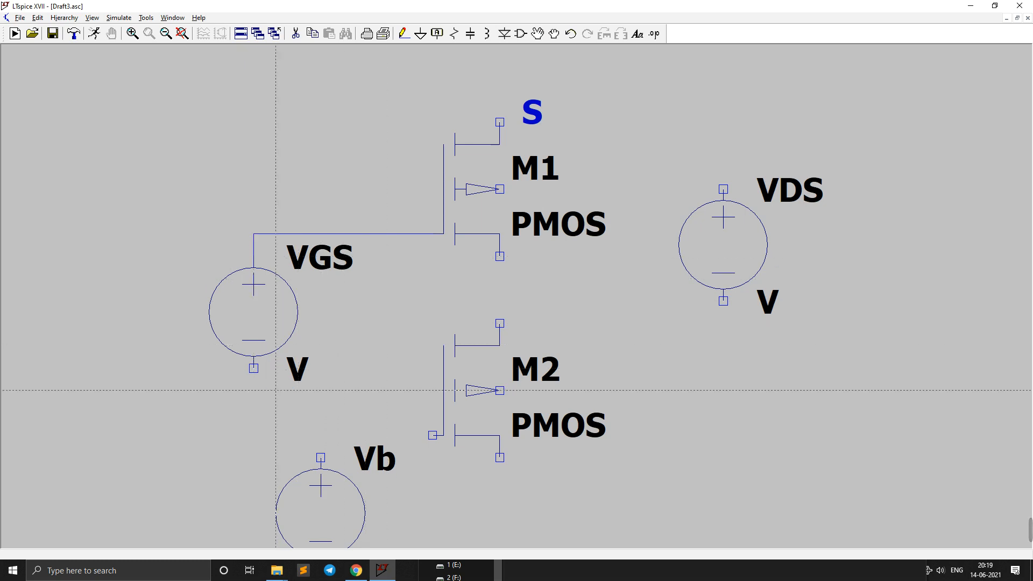
key(g)
click(254, 390)
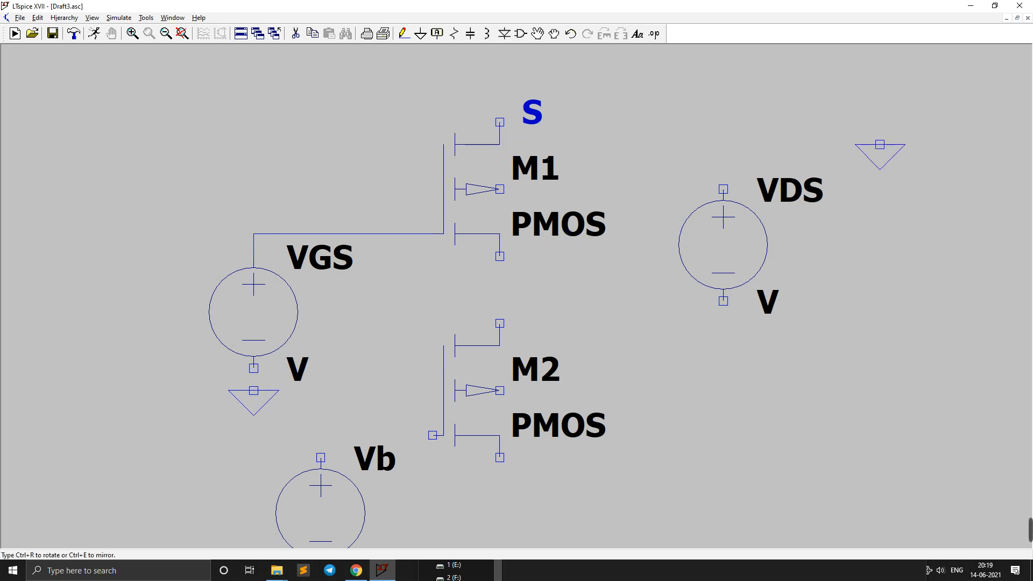
key(Escape)
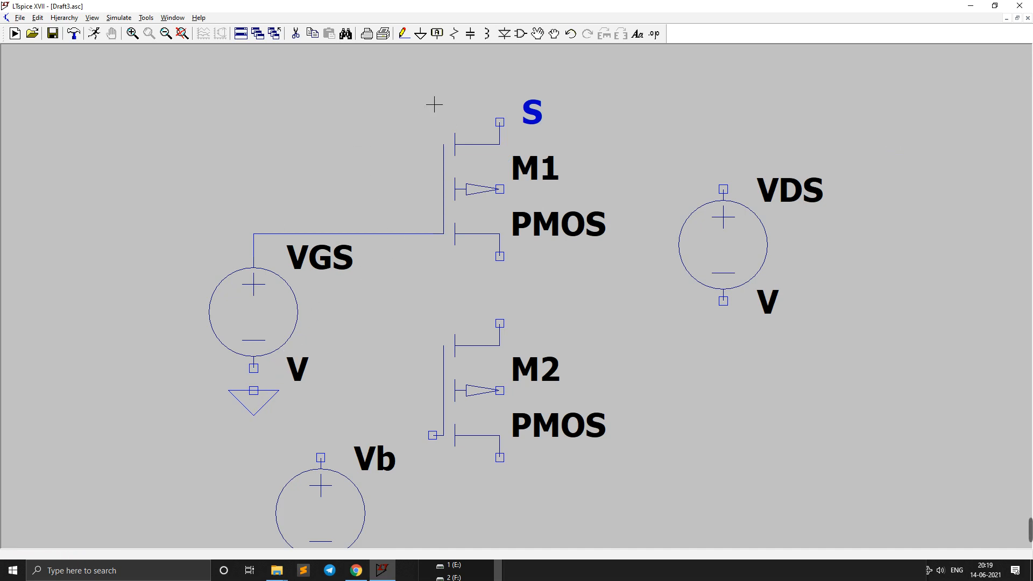
click(296, 34)
click(267, 399)
Wire the negative terminal of VGS around its outer side and up to M1's source at node S.
click(403, 35)
click(254, 367)
click(253, 434)
click(119, 435)
click(141, 122)
click(500, 121)
key(Escape)
Wire VDS's positive terminal to node S and its negative terminal to the lower terminal of M2.
click(500, 121)
click(723, 121)
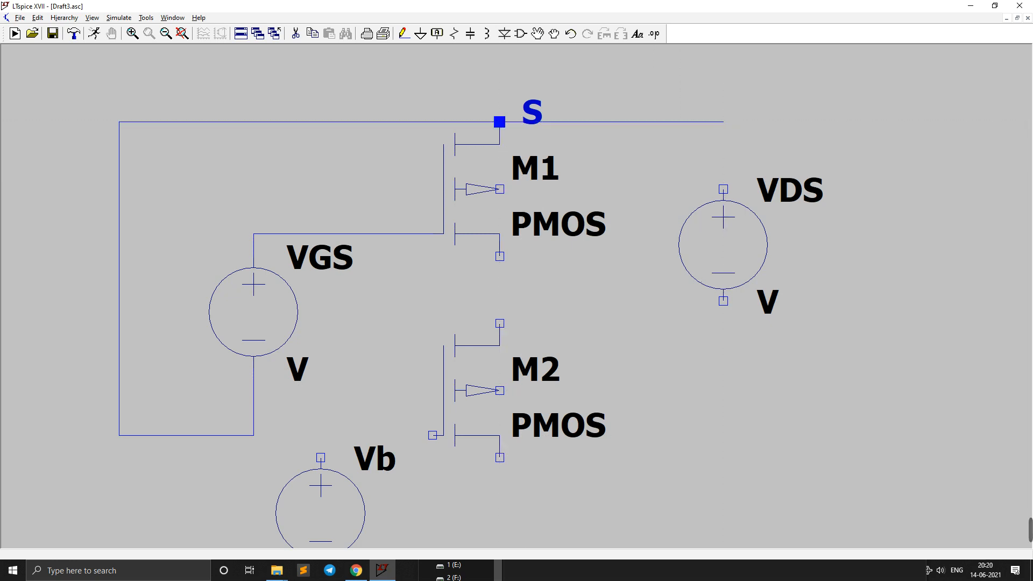
click(723, 189)
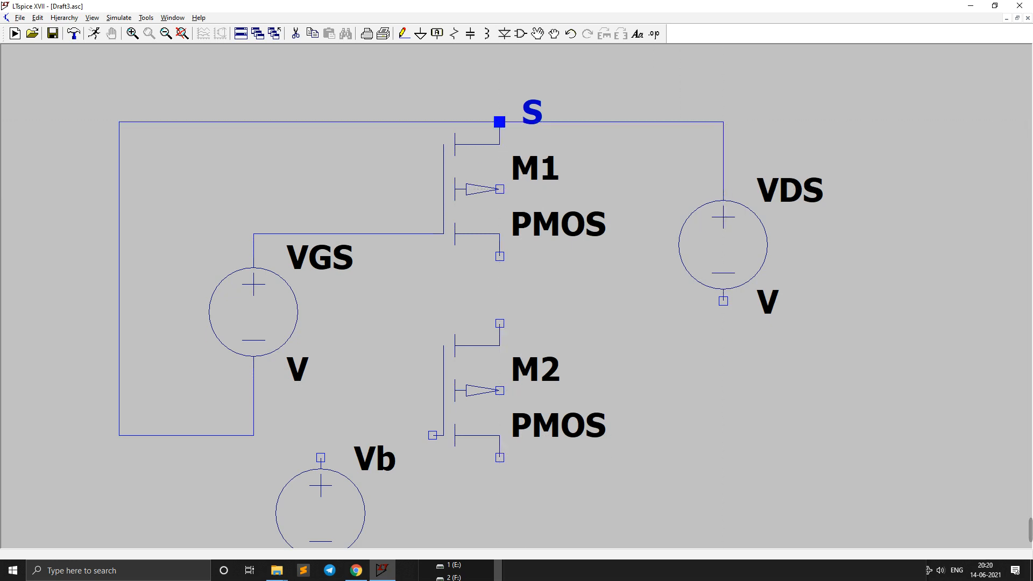
click(723, 301)
click(722, 502)
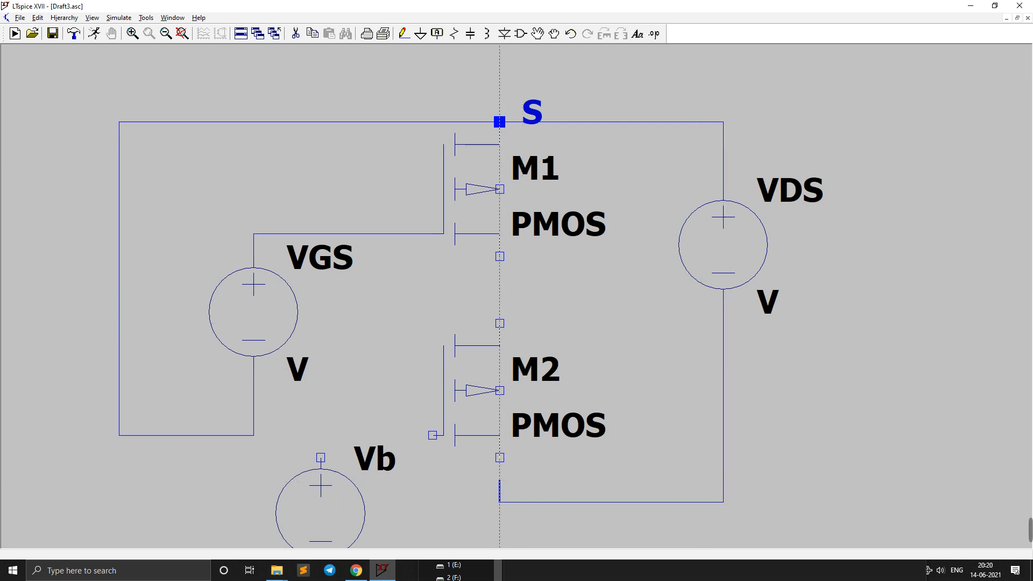
click(499, 457)
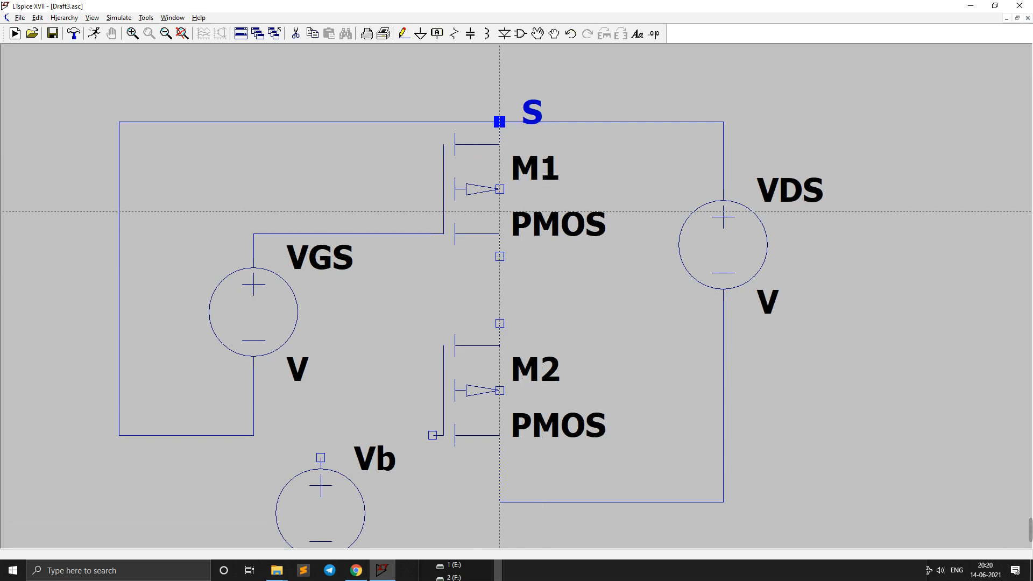
Connect the bodies of M1 and M2 to the node S wire, and join M1's lower terminal to M2's upper terminal.
click(499, 189)
click(589, 122)
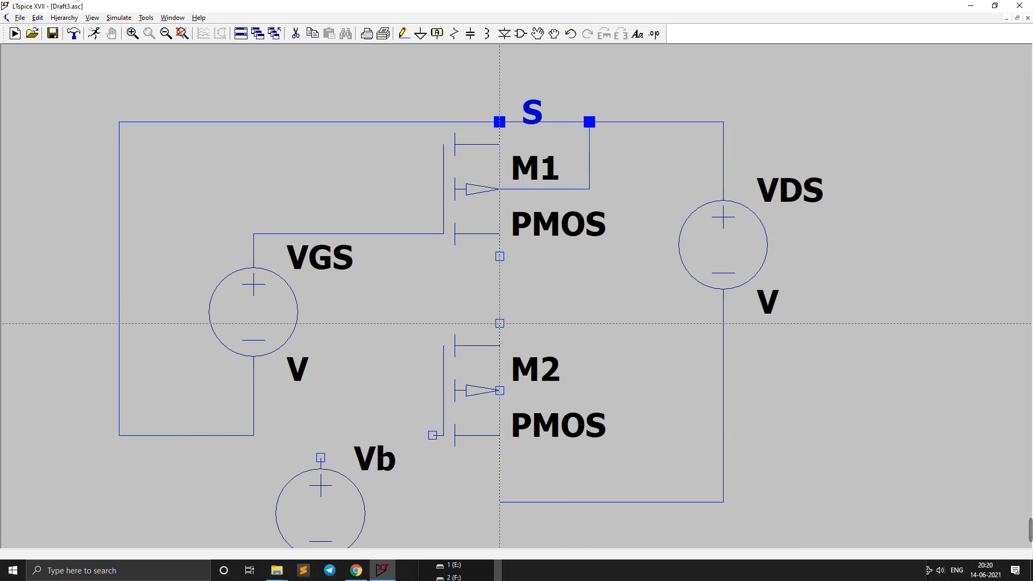
click(500, 256)
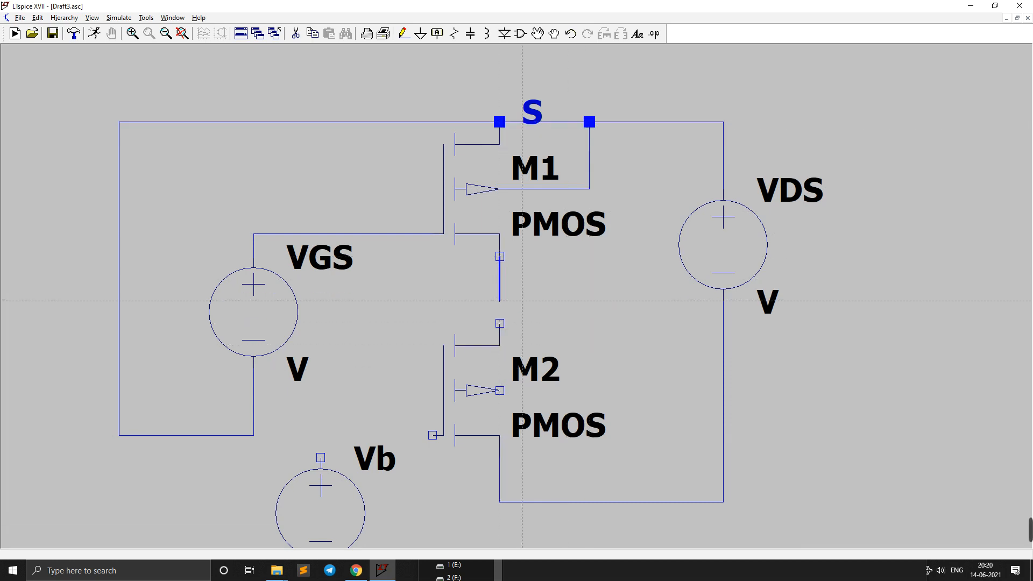
click(499, 323)
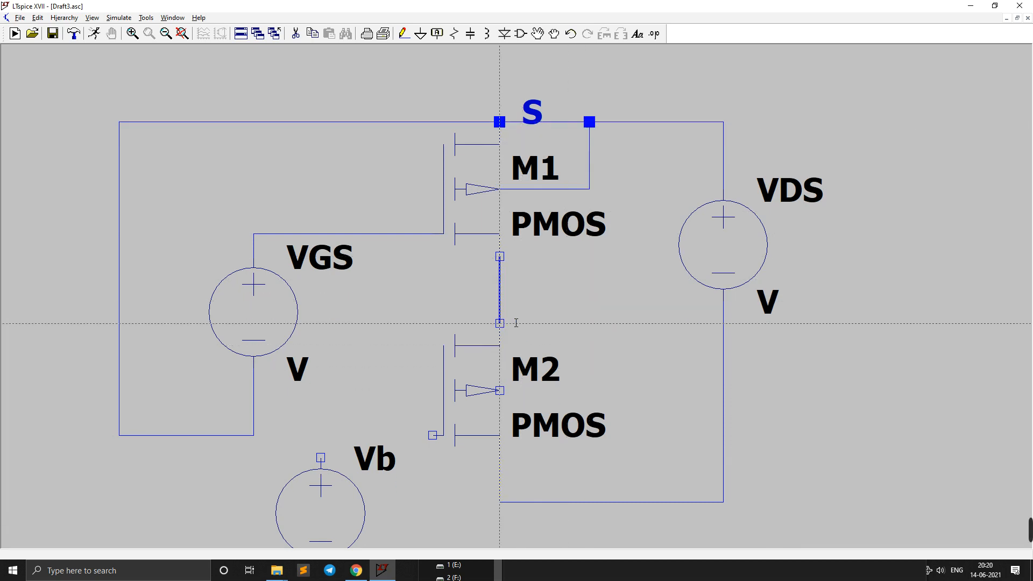
click(500, 391)
click(589, 391)
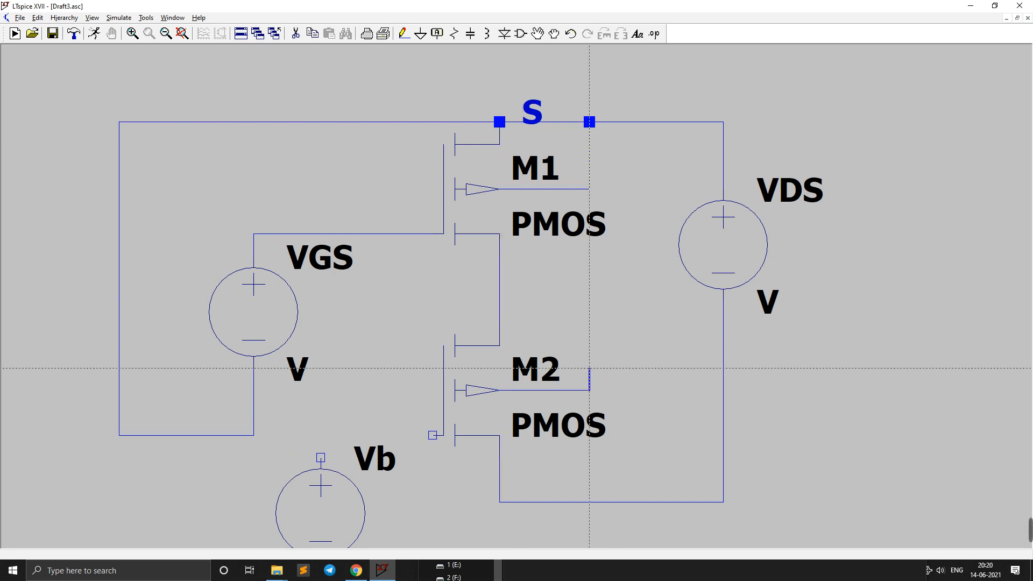
click(590, 122)
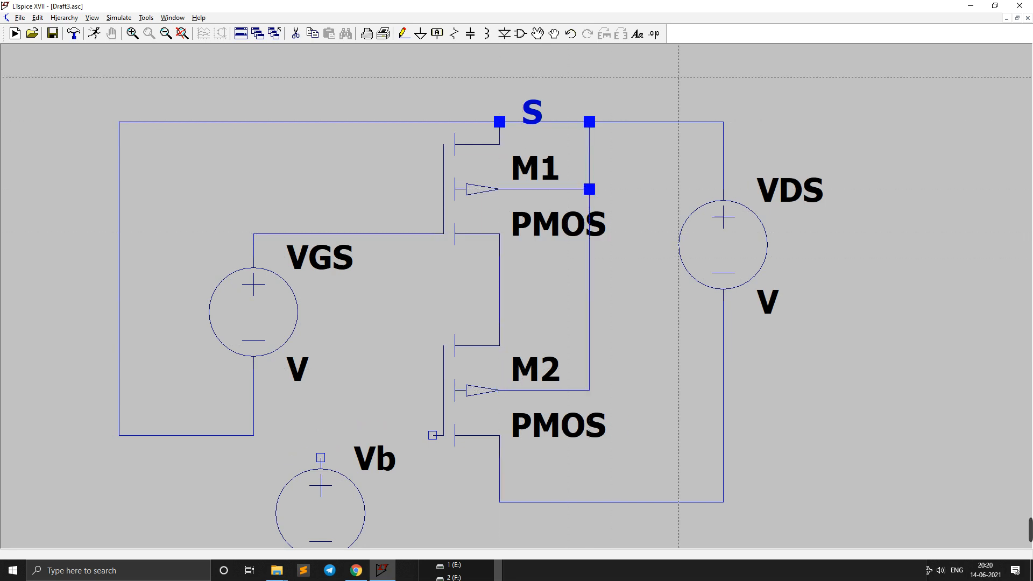
Wire M2's gate to the positive terminal of Vb and place a ground symbol just below Vb.
click(432, 435)
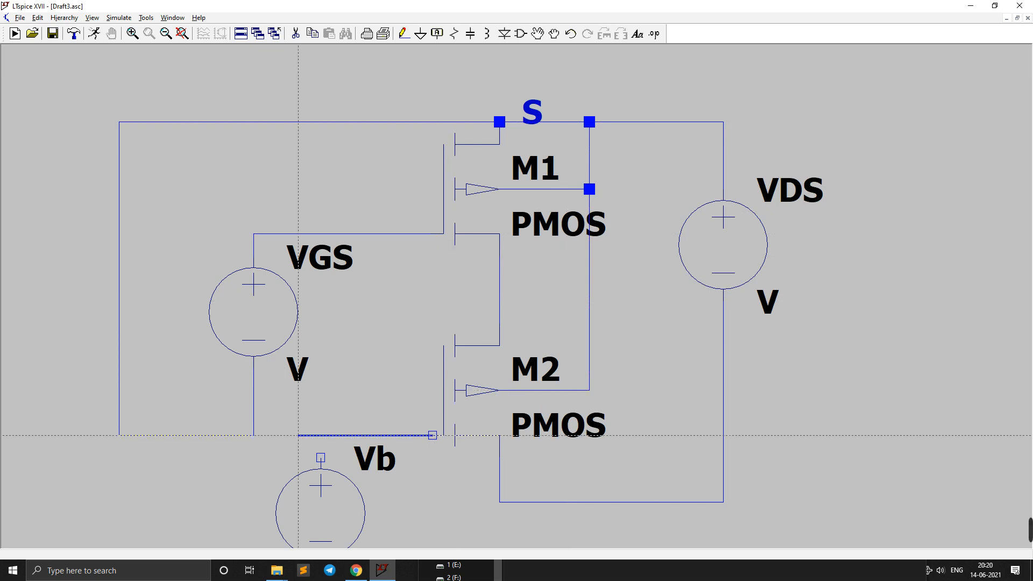
click(321, 457)
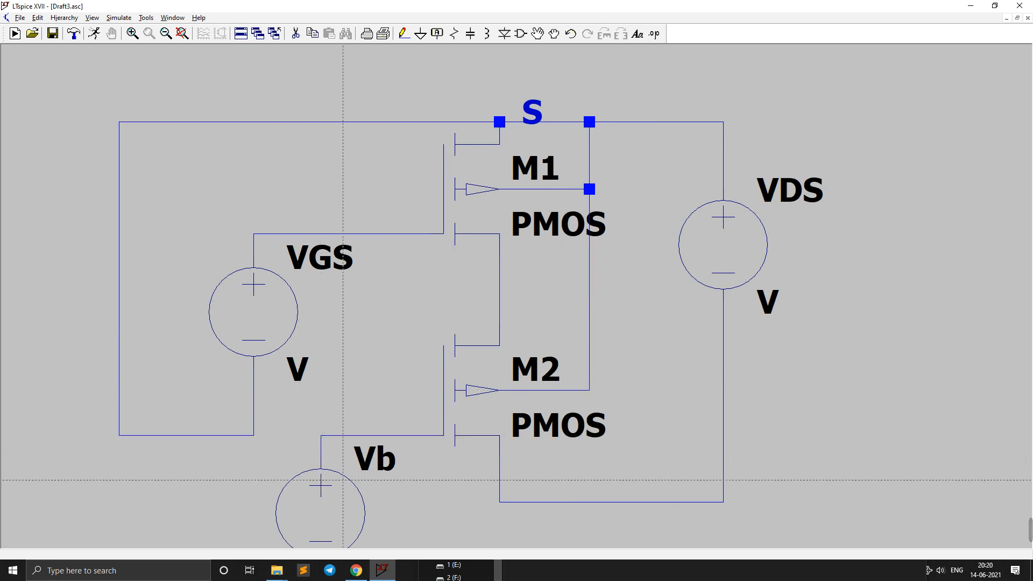
scroll(342, 420, down, 4)
key(Escape)
key(g)
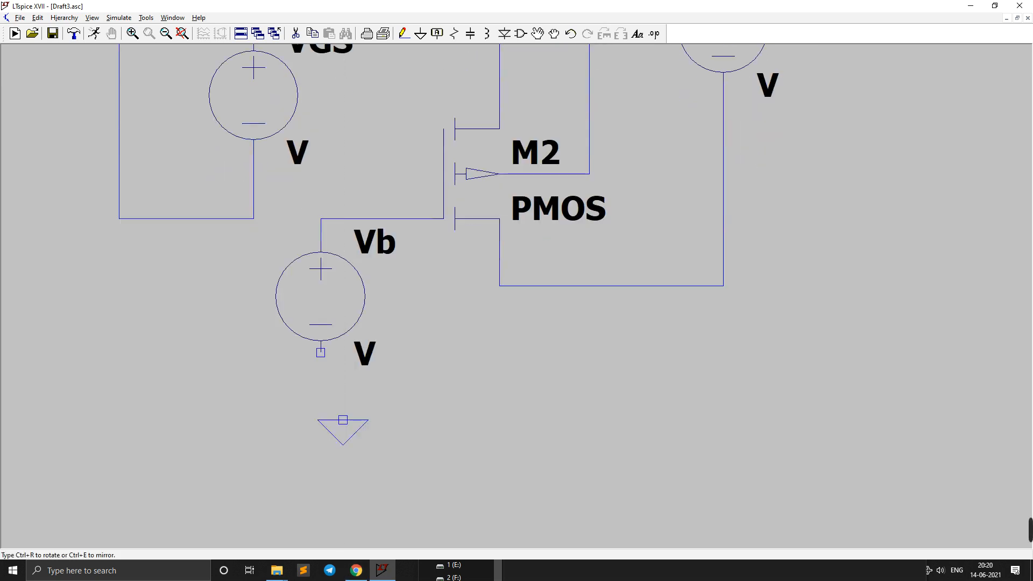
click(320, 375)
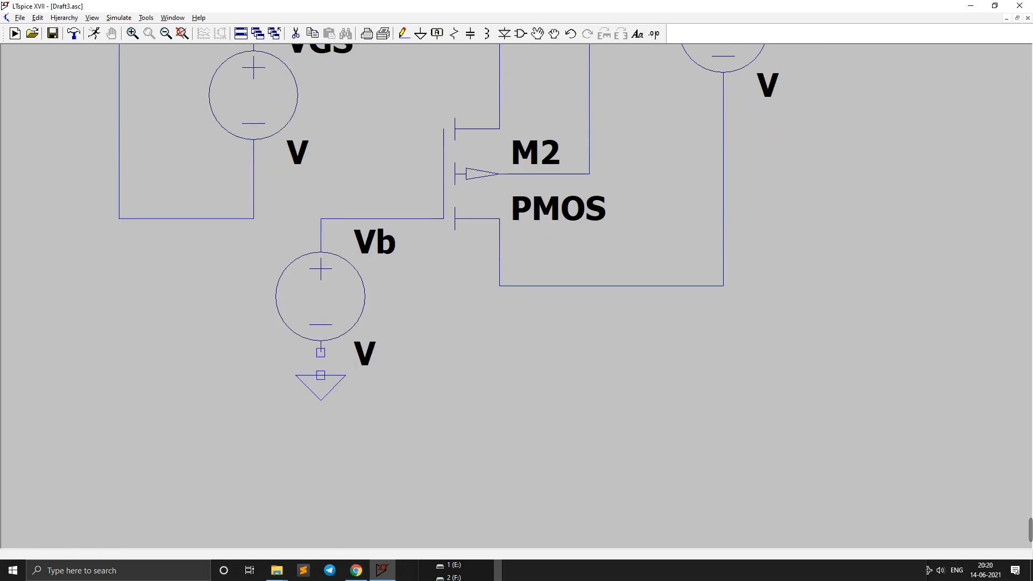
Place a second ground symbol below the outer lower corner of the wire linking VGS to node S.
scroll(592, 92, up, 1)
scroll(879, 105, up, 4)
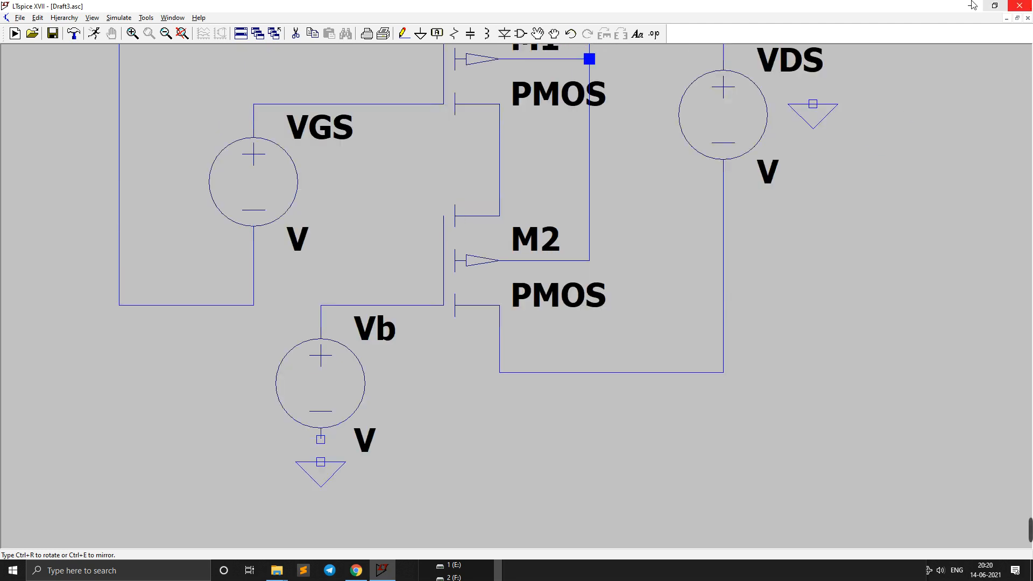
scroll(879, 100, up, 2)
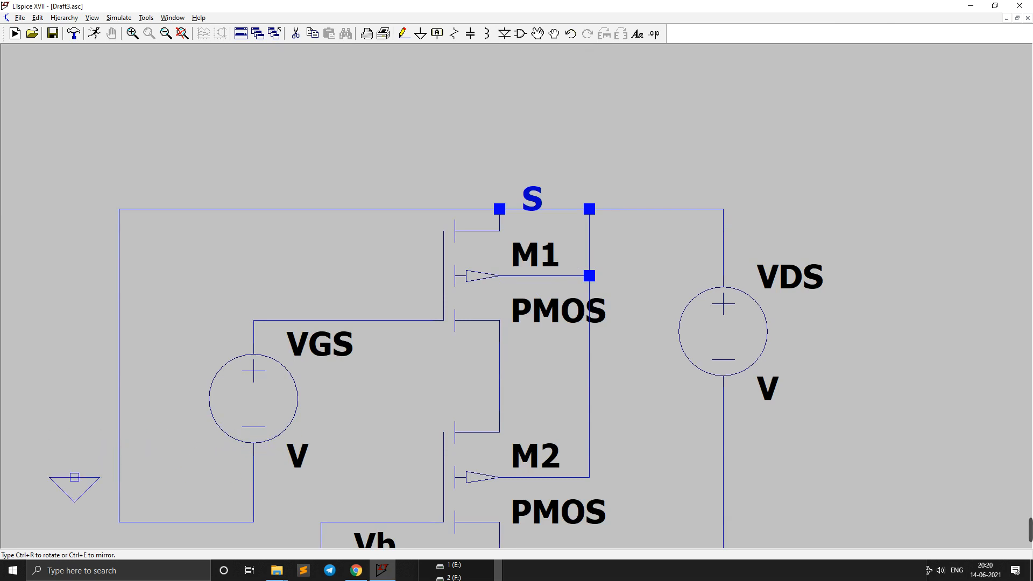
scroll(75, 479, down, 8)
click(119, 220)
key(Escape)
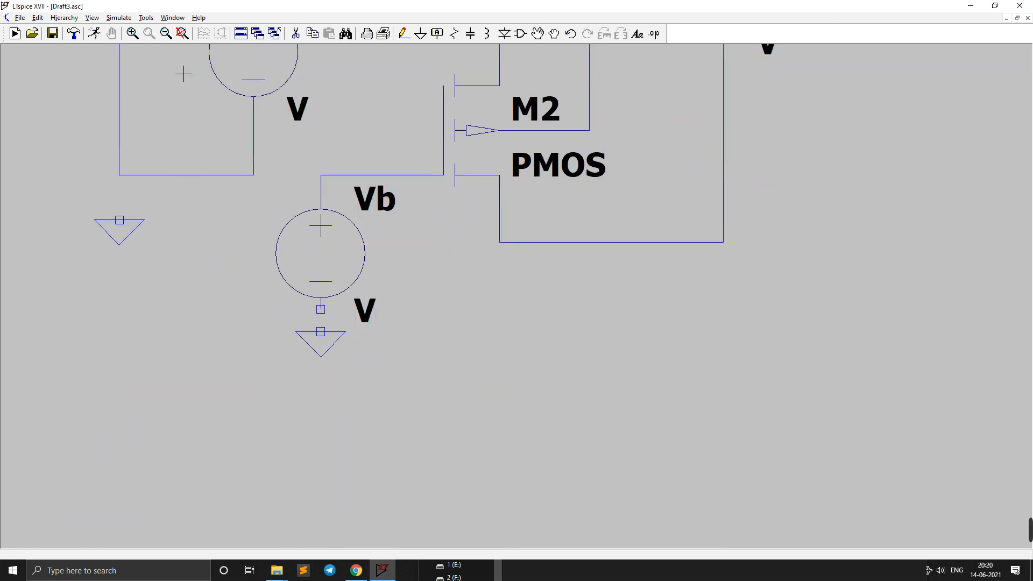
Wire one ground to Vb's negative terminal and the other to the lower corner of the VGS-to-S wire.
click(404, 35)
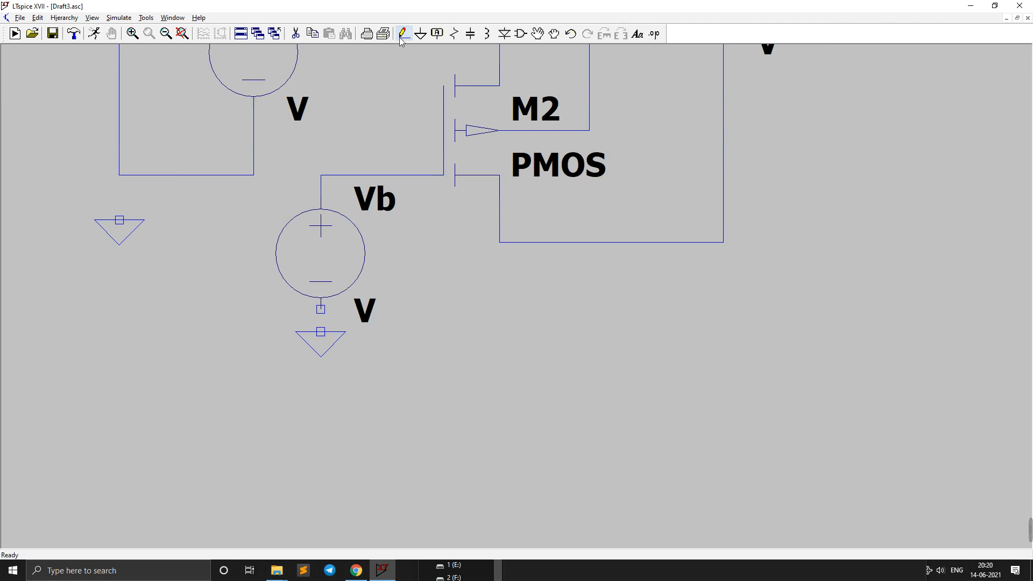
click(321, 332)
click(321, 309)
click(321, 210)
click(320, 175)
click(119, 220)
click(120, 175)
right_click(209, 332)
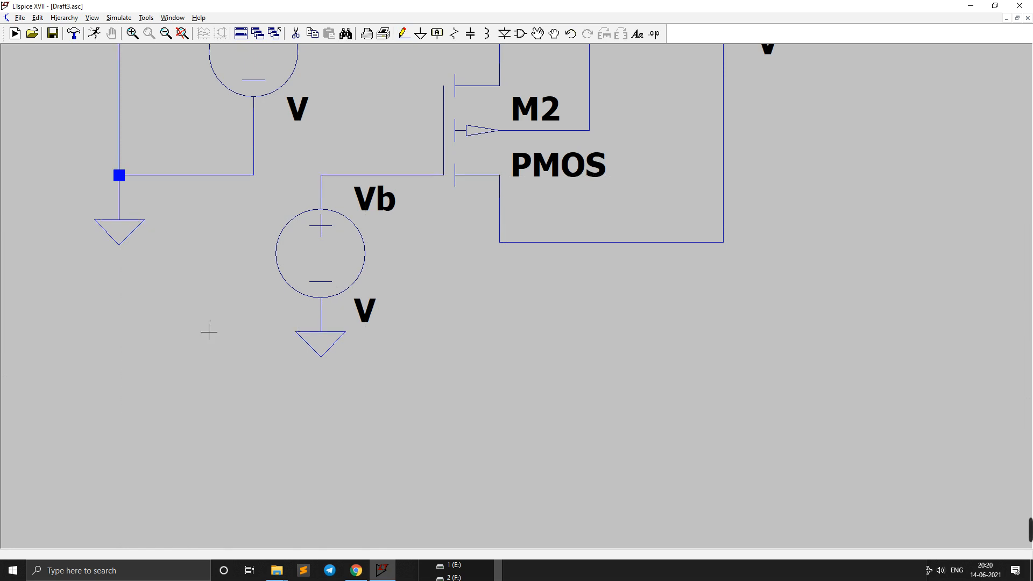
Make VGS a sine source with a DC offset of -0.72 V, an amplitude of 1m and a frequency of 2k.
click(183, 33)
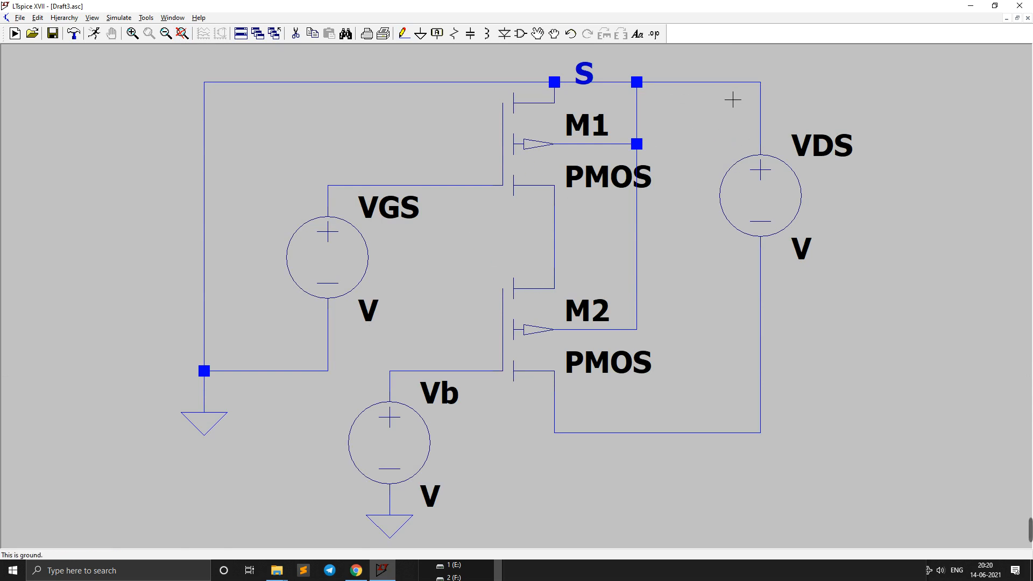
right_click(334, 259)
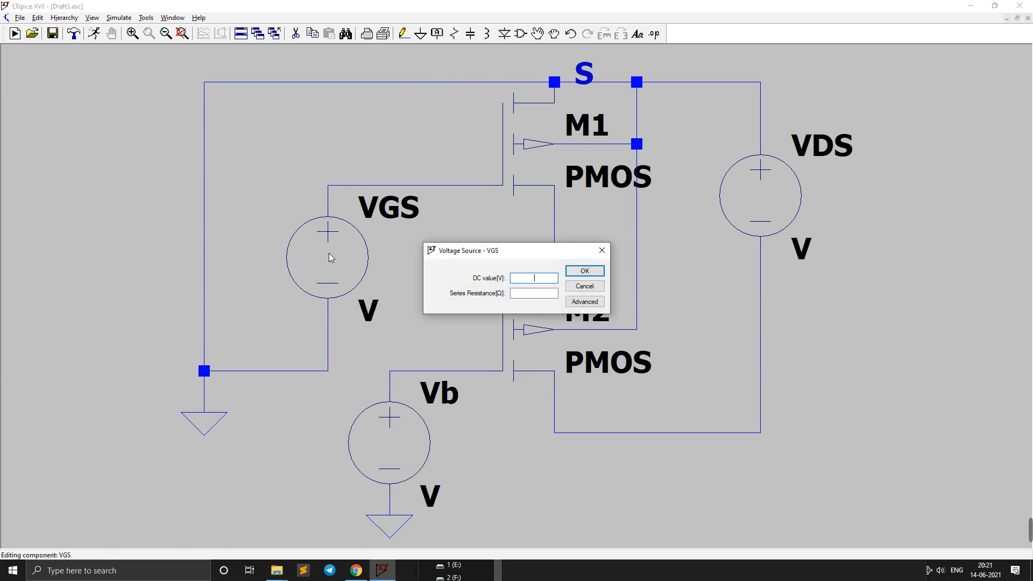
click(583, 302)
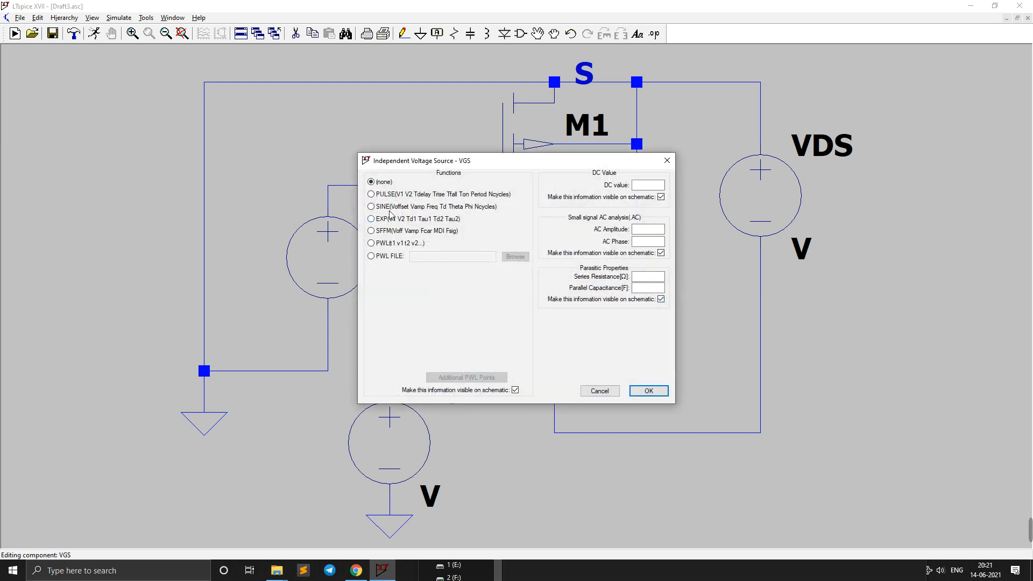
click(371, 207)
click(494, 282)
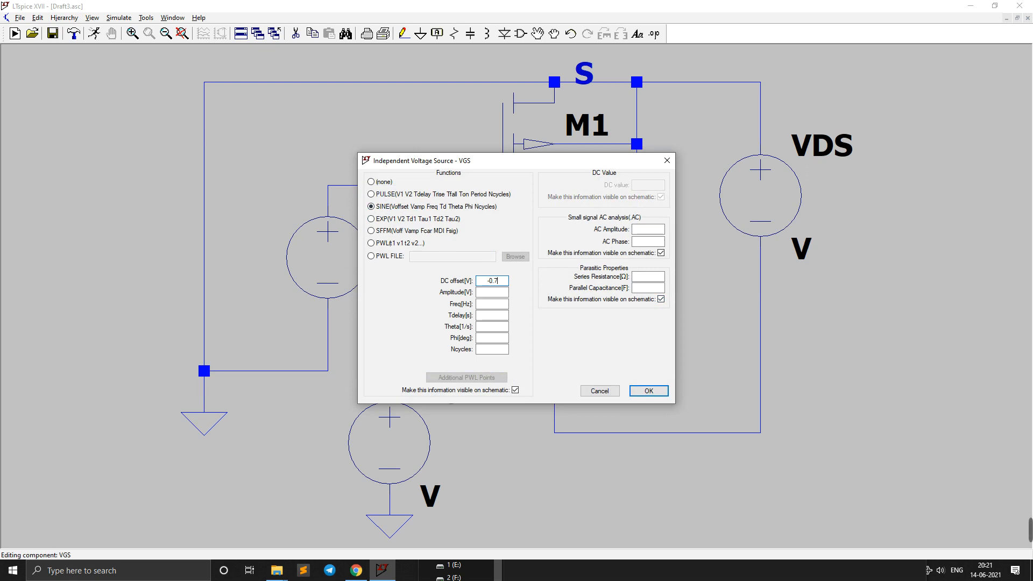
click(499, 295)
click(501, 304)
text(2k)
key(Return)
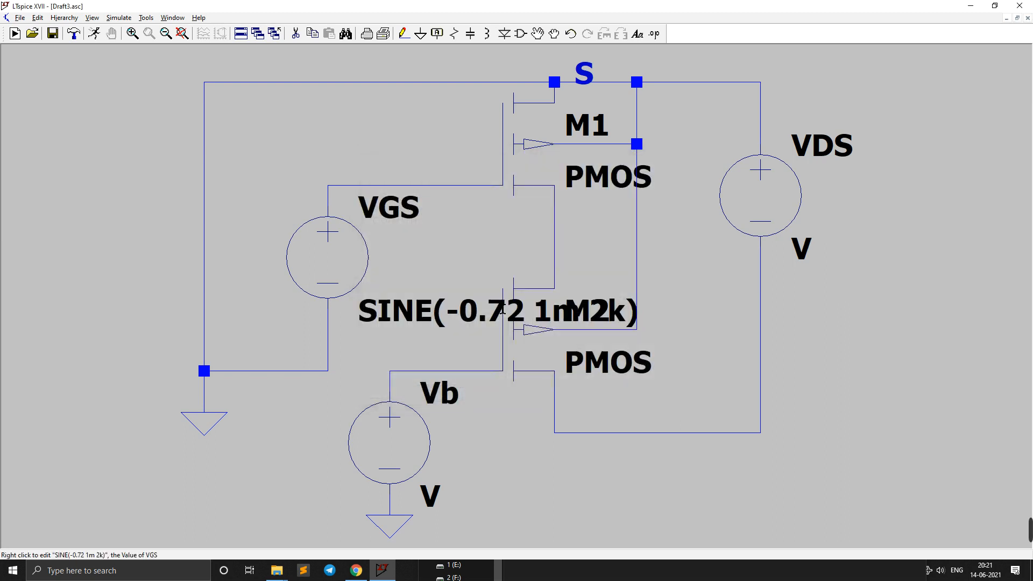
Set the DC value of Vb to -0.98 V and of VDS to 1.8 V.
right_click(410, 442)
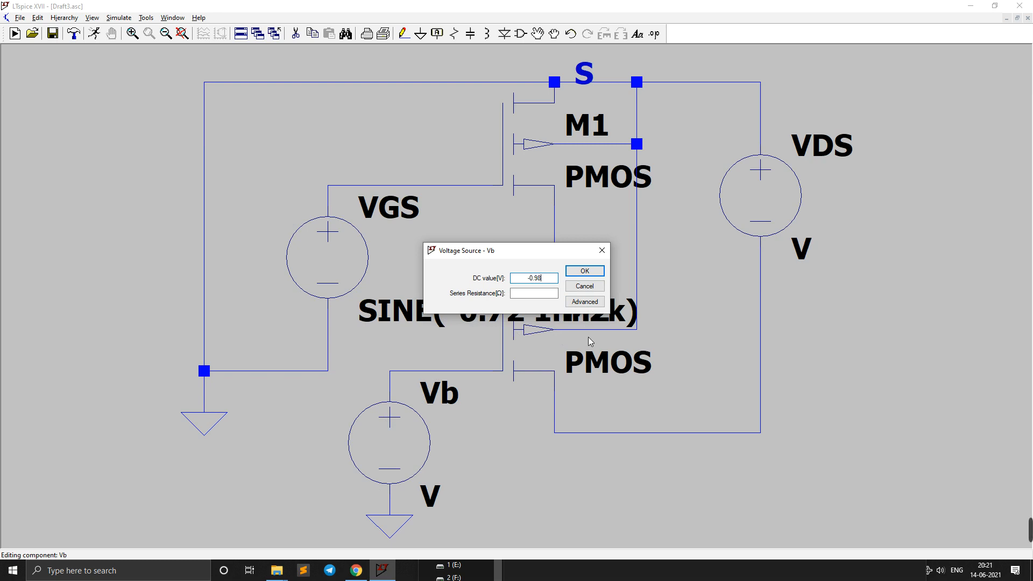
key(Return)
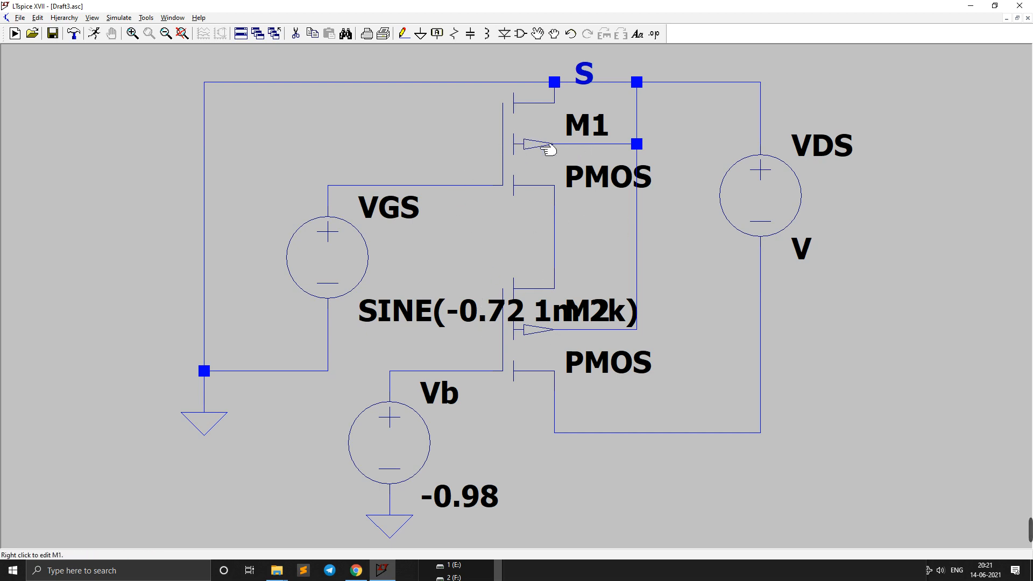
right_click(776, 191)
key(Return)
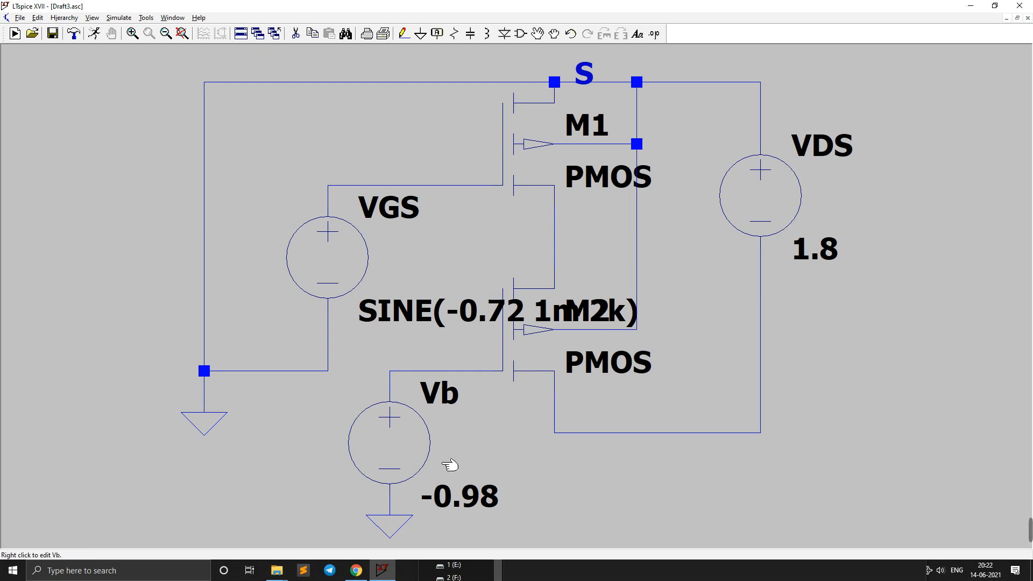
Set transistor M2's length to 1u and its width to 20u.
right_click(520, 348)
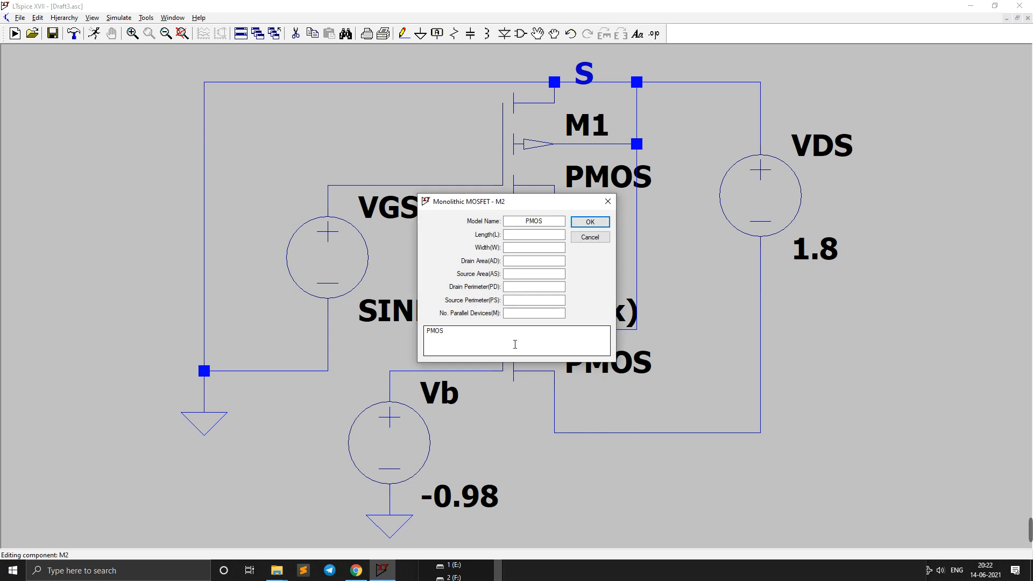
click(540, 235)
text(1u)
click(540, 247)
text(20u)
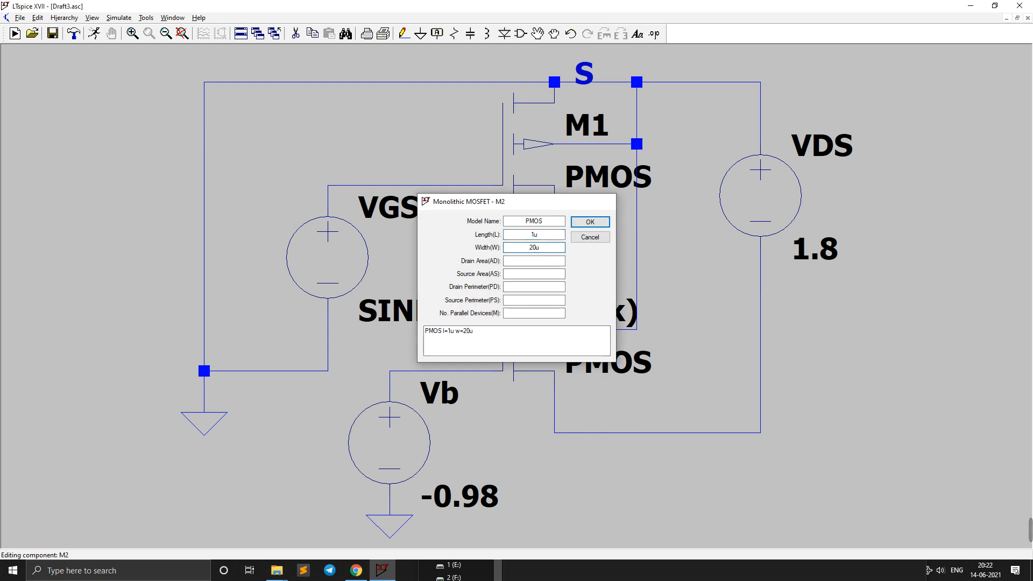
key(Return)
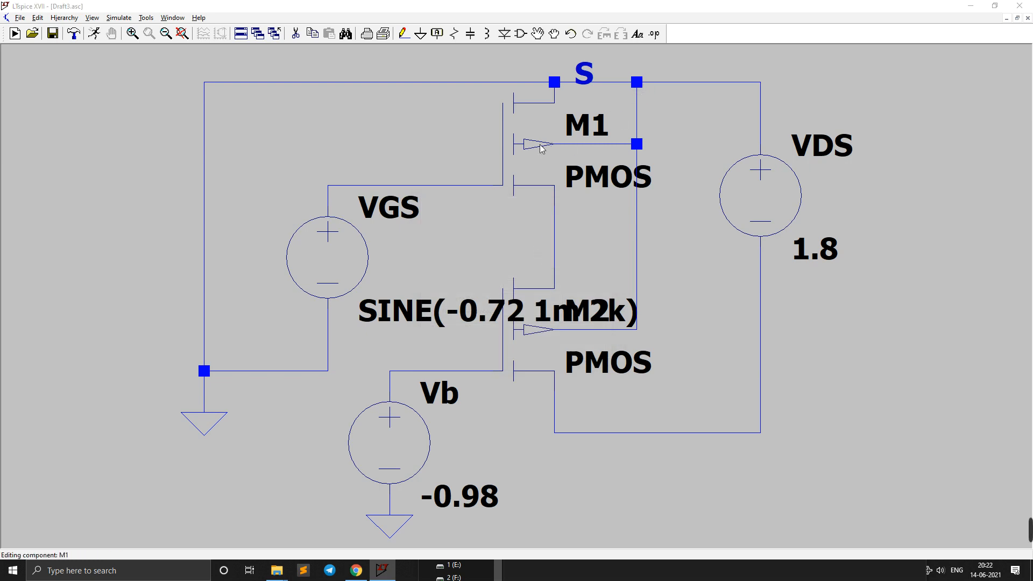
Set transistor M1's length to 1u and its width to 100u.
right_click(546, 151)
click(532, 238)
text(1u)
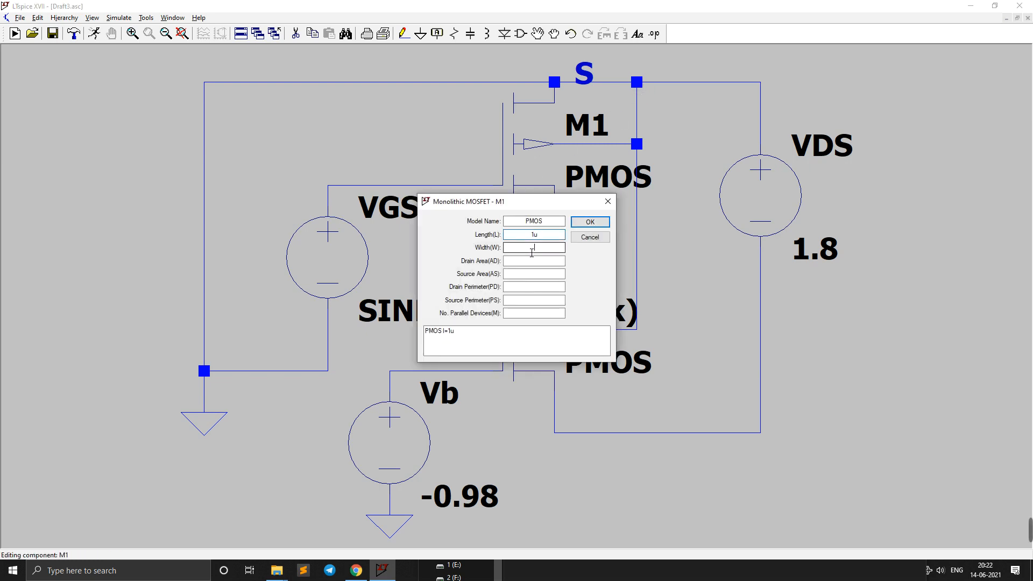
click(526, 247)
text(100u)
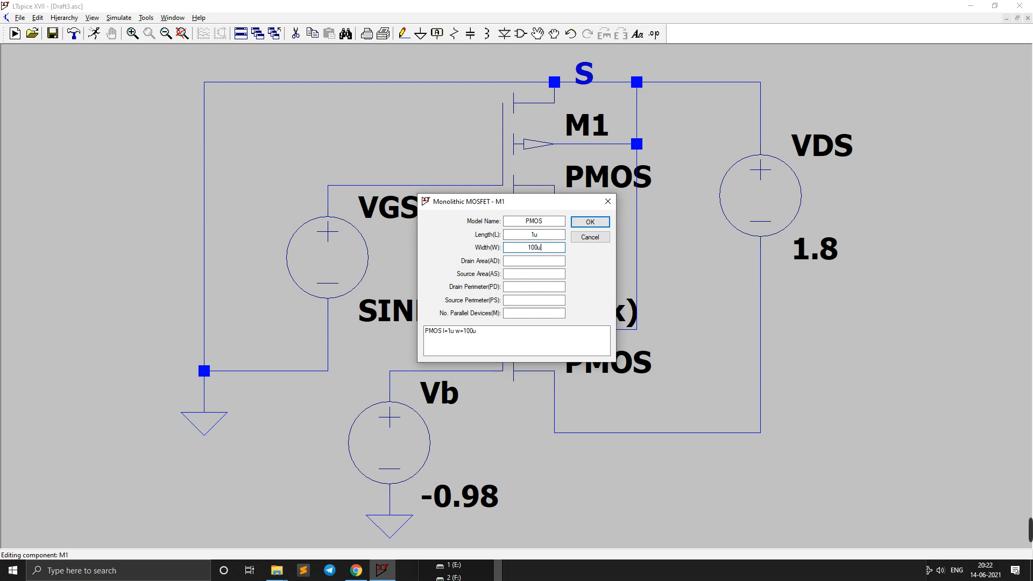
key(Return)
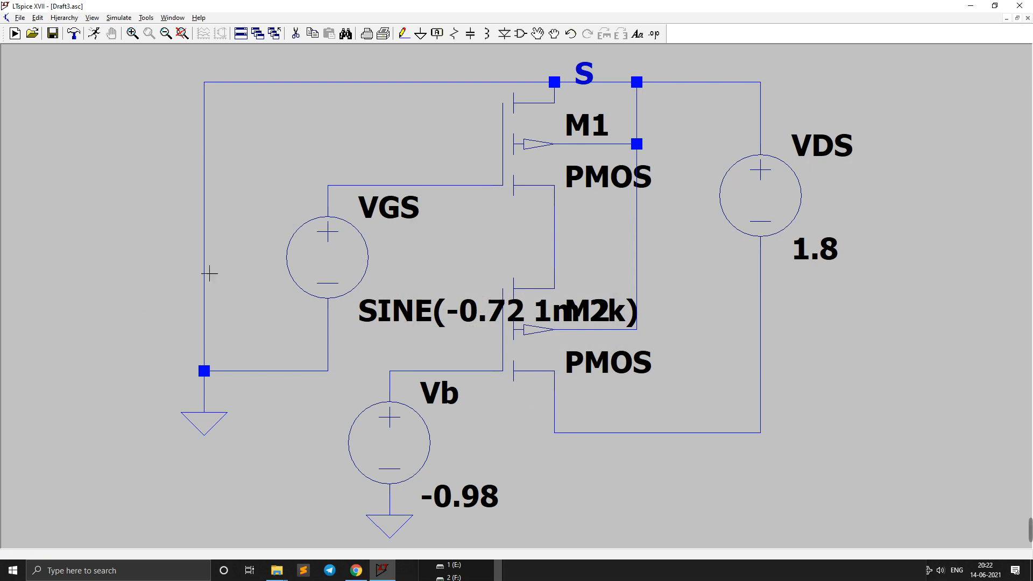
Run a transient simulation with stop time 10m, data saving starting at 0 and a maximum timestep of 10.
click(94, 33)
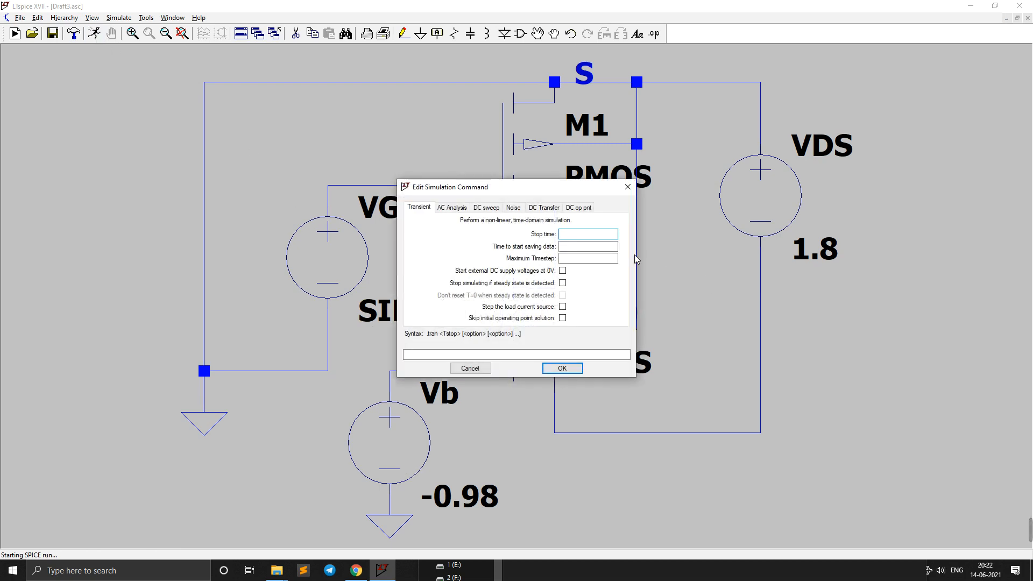
text(10m)
click(595, 250)
text(0)
click(594, 259)
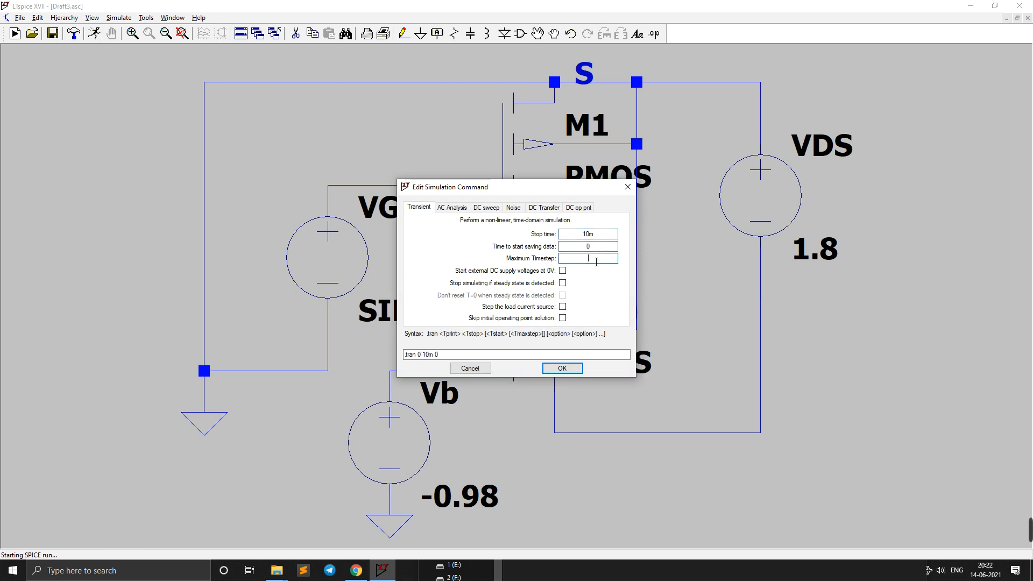
text(10)
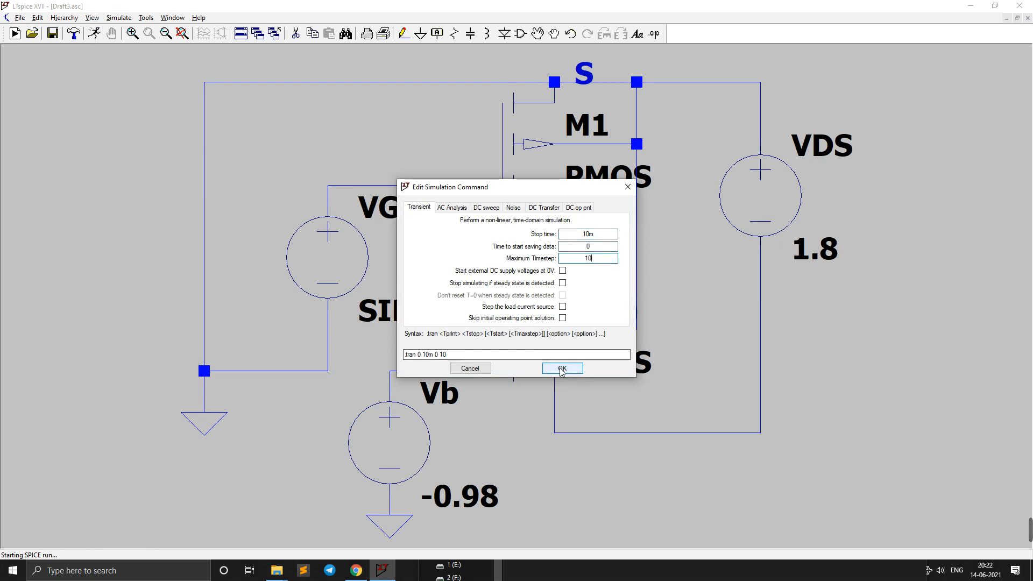
click(560, 368)
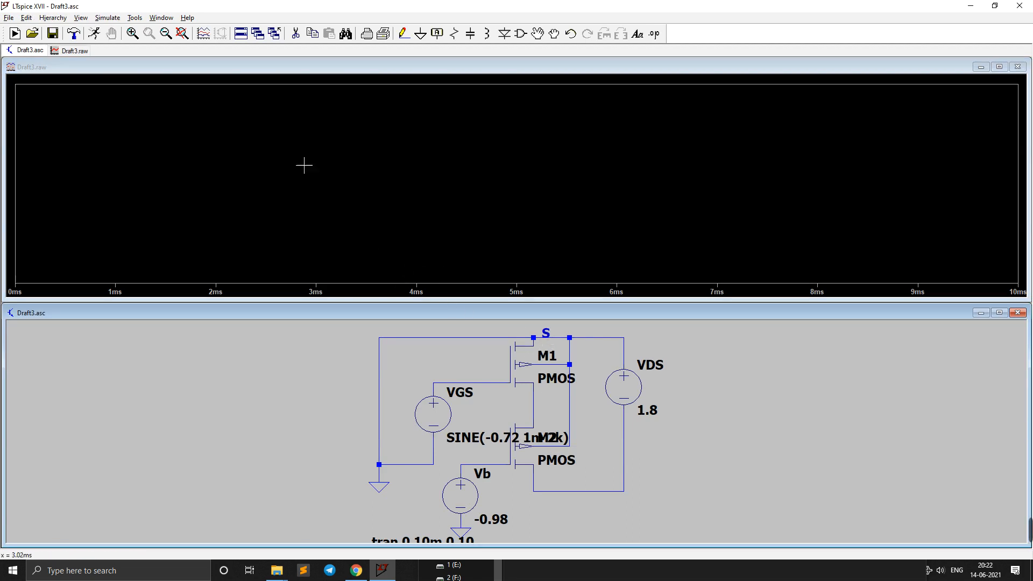
Plot the voltage at the node between M1 and M2, and review the parameters of both transistors.
click(182, 33)
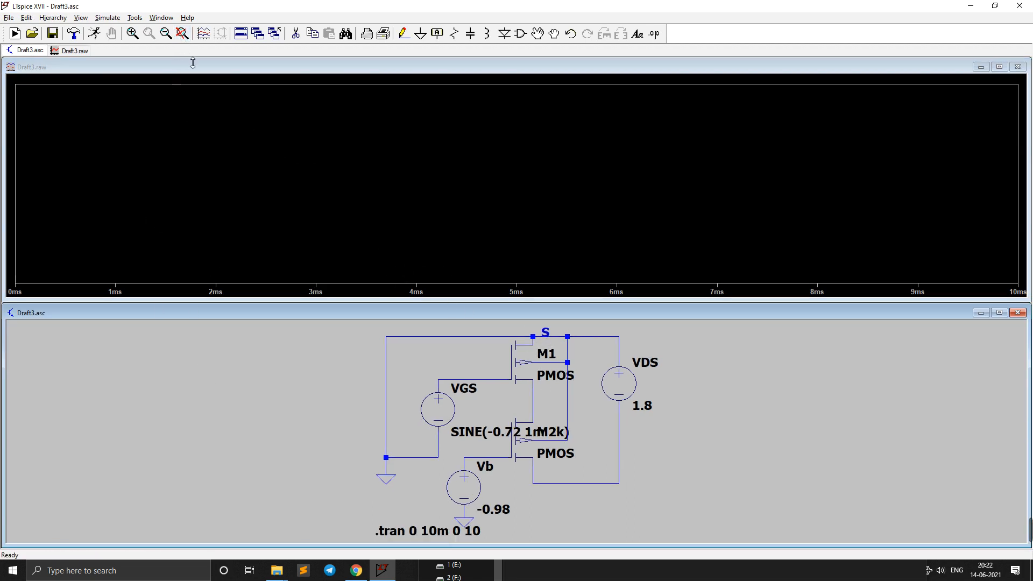
click(540, 410)
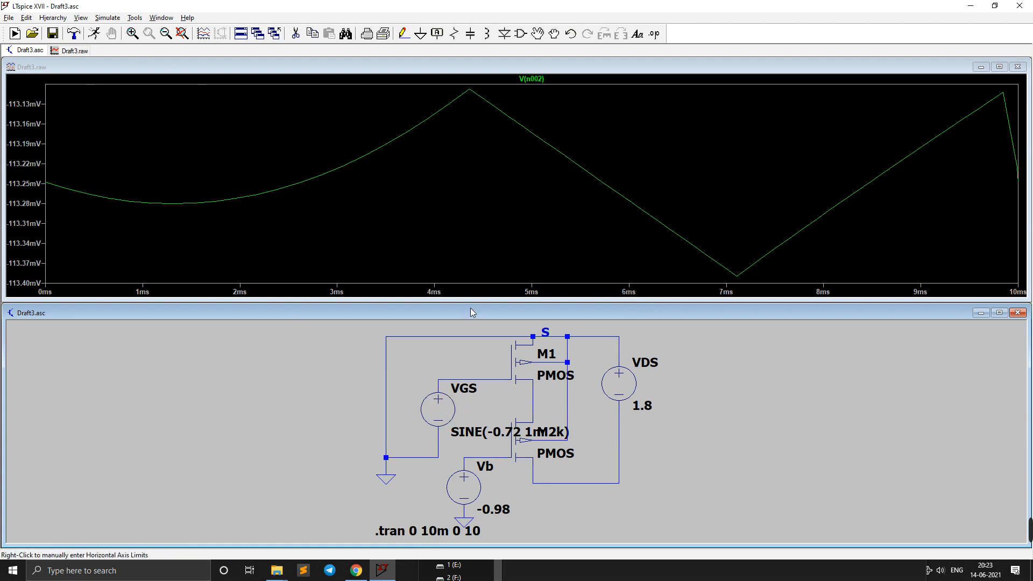
right_click(511, 367)
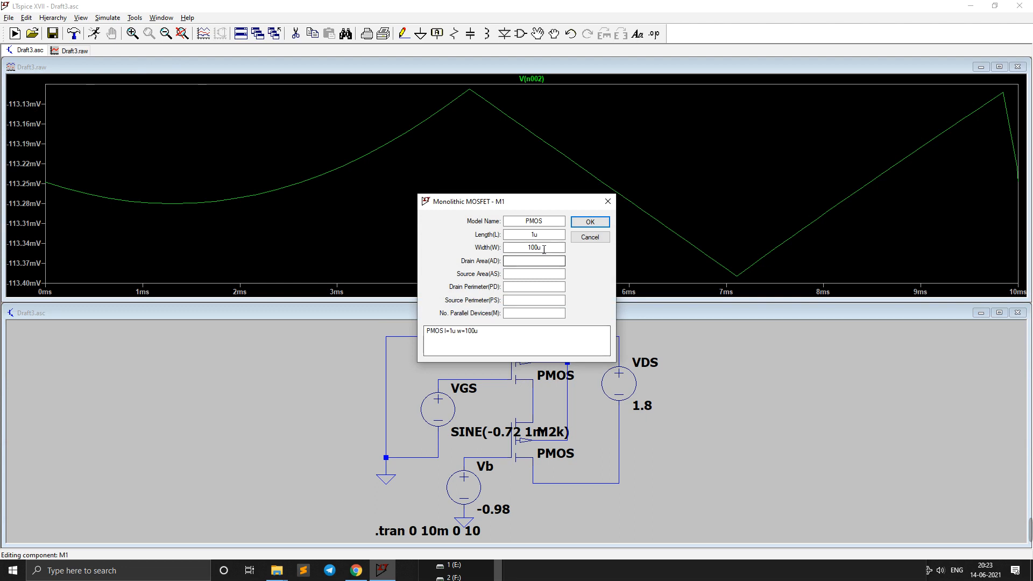
click(590, 238)
right_click(515, 452)
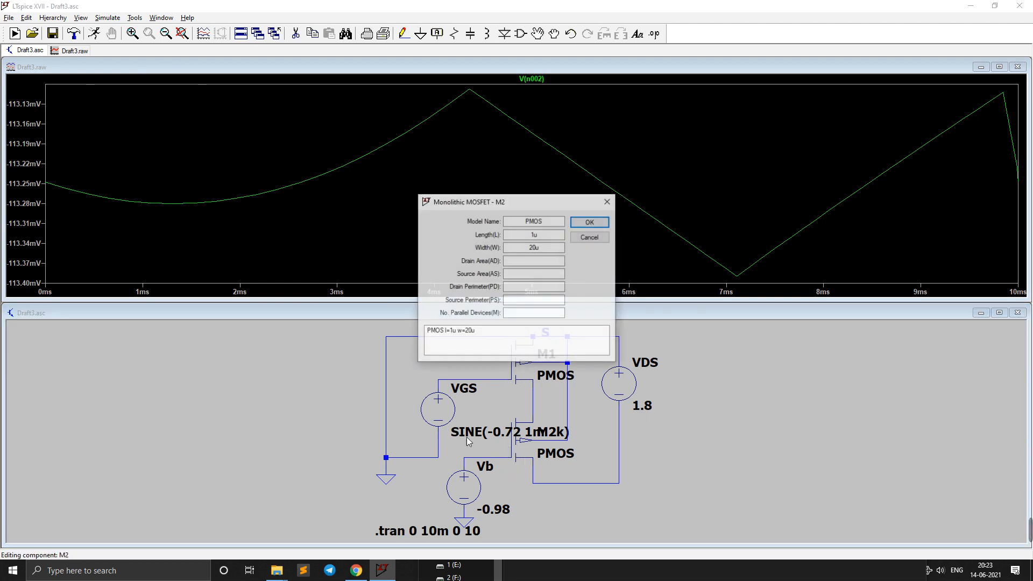
click(590, 237)
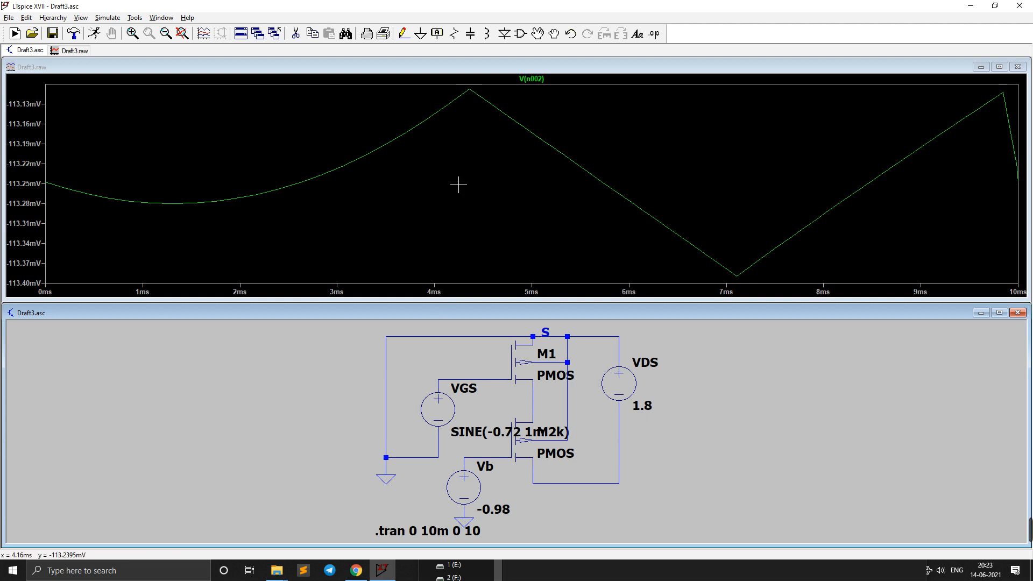
Replace the plotted trace with the voltage at M1's gate node.
click(531, 79)
key(Delete)
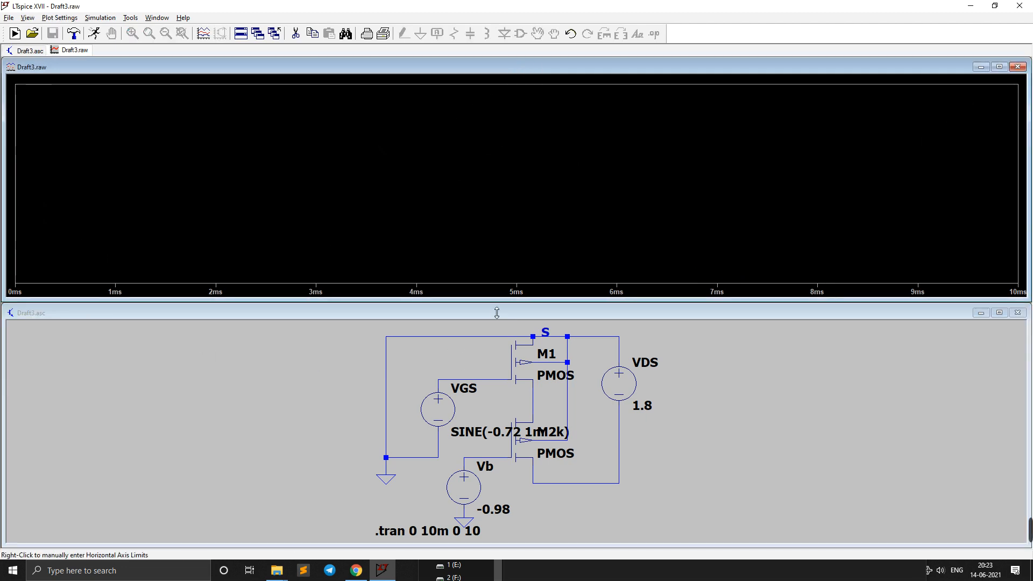
click(482, 388)
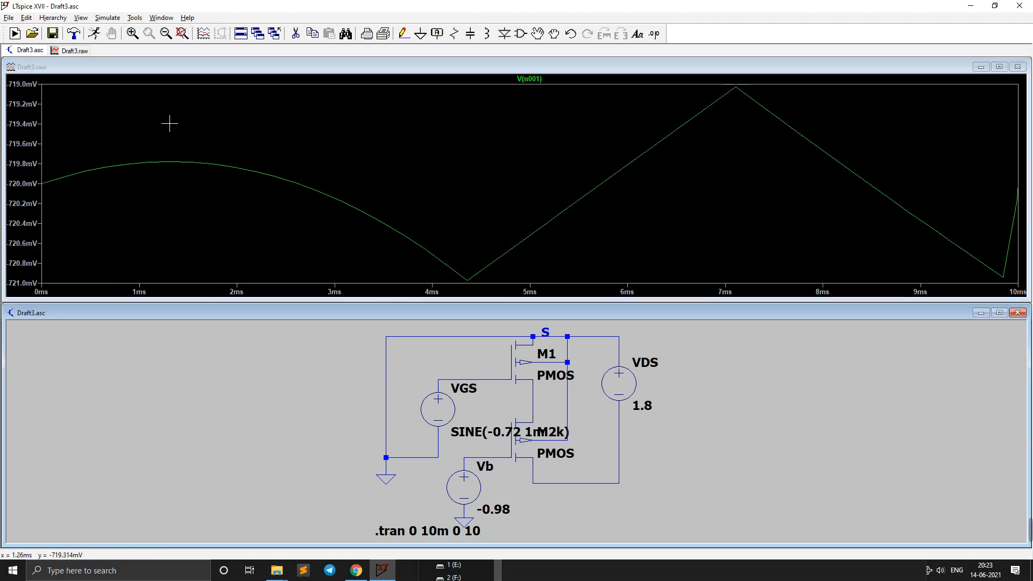
Set the relative tolerance in the waveform compression settings to 0.000025 and rerun the simulation.
click(107, 19)
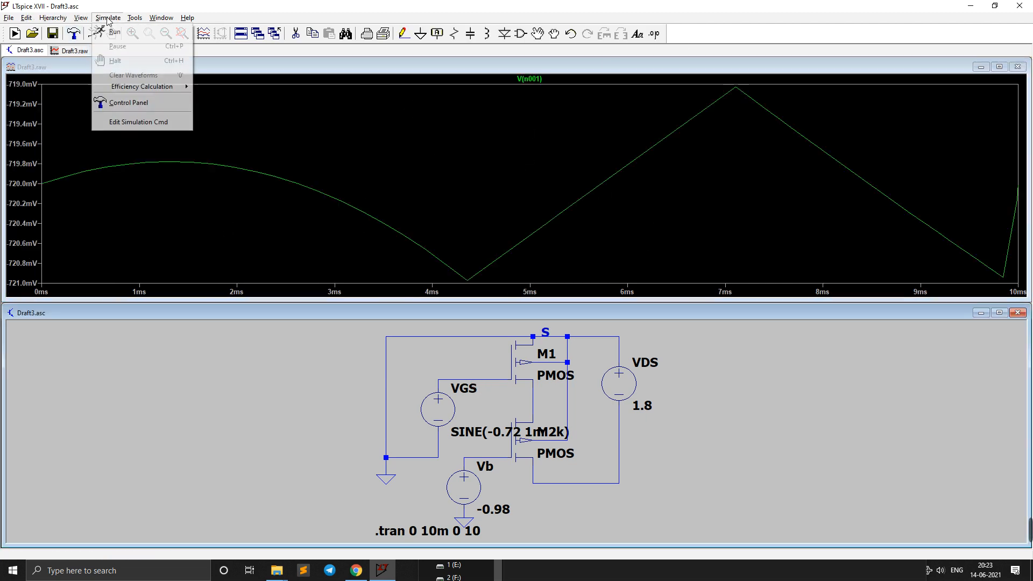
click(125, 105)
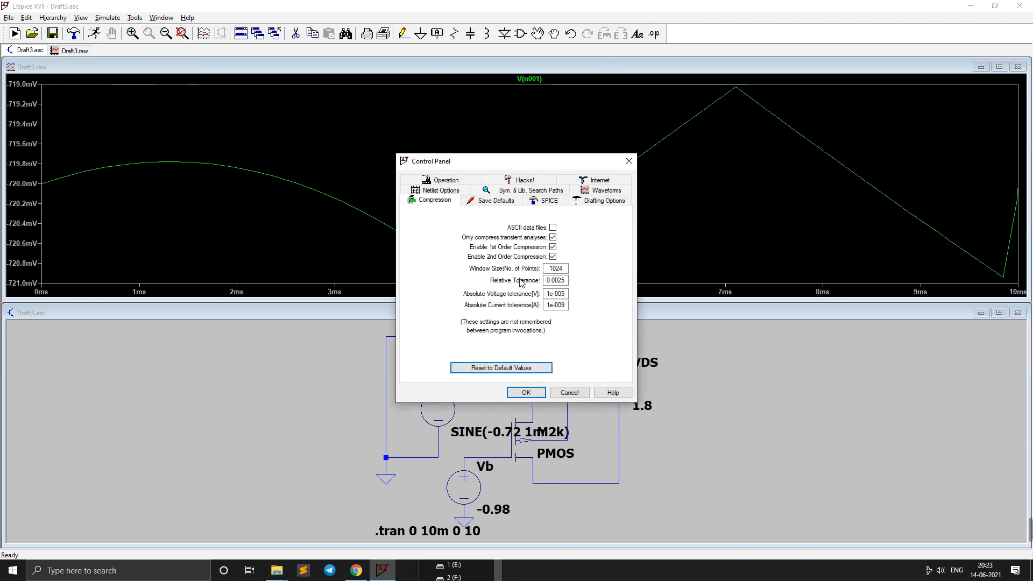
click(558, 280)
text(00)
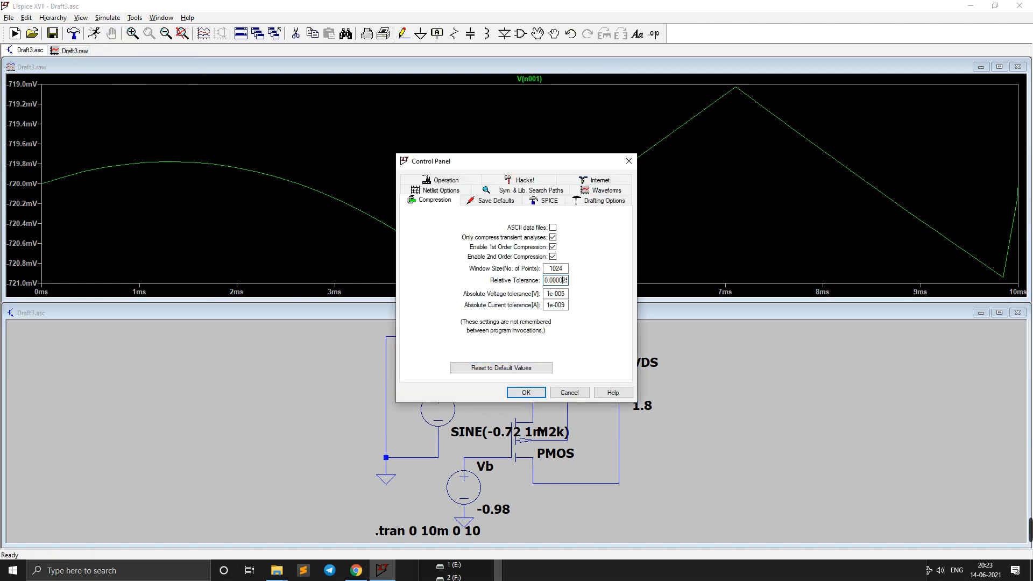
key(Return)
click(94, 34)
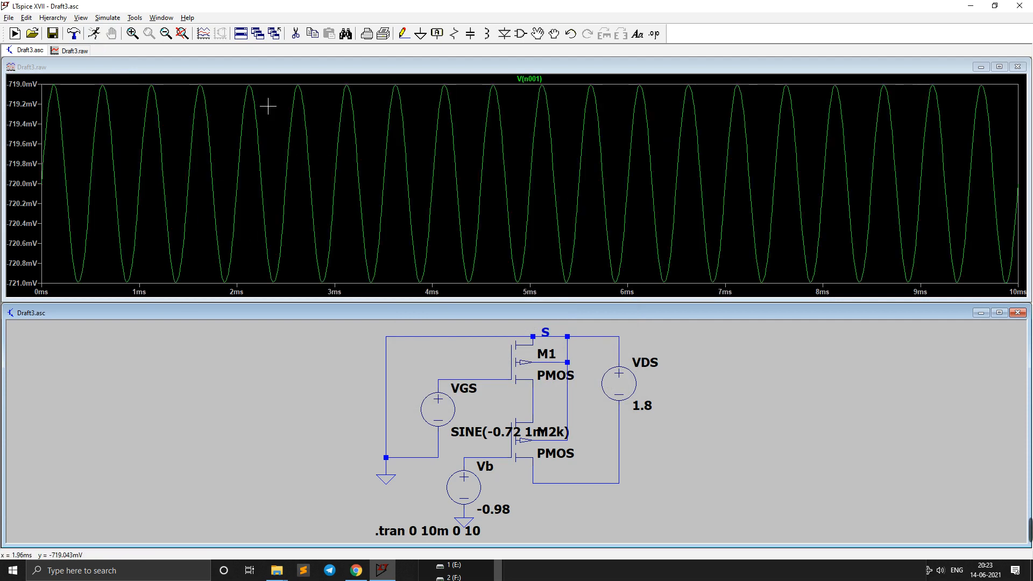
Plot the voltage at the node between M1 and M2, and delete both traces after viewing it.
click(533, 409)
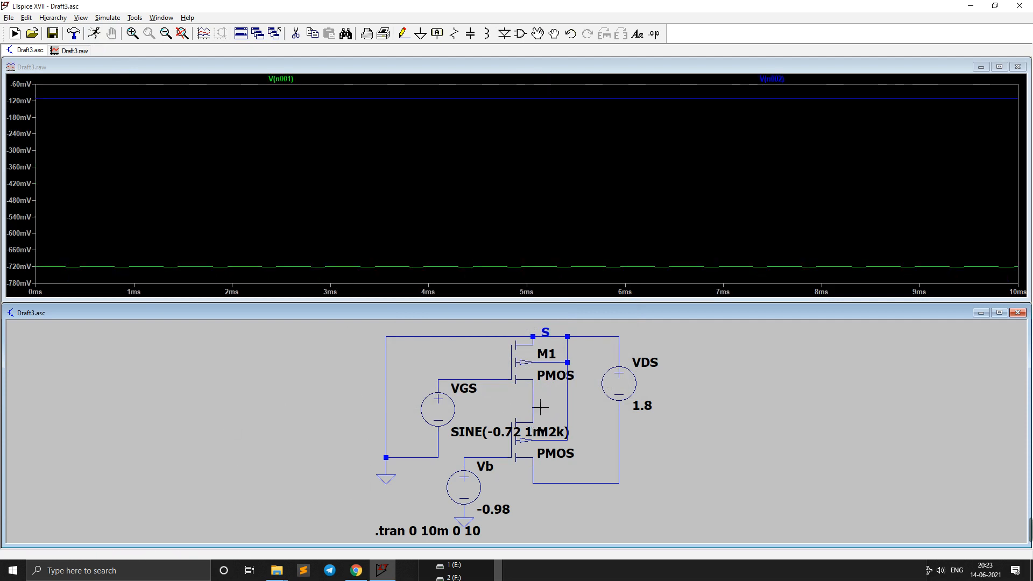
click(281, 78)
key(Delete)
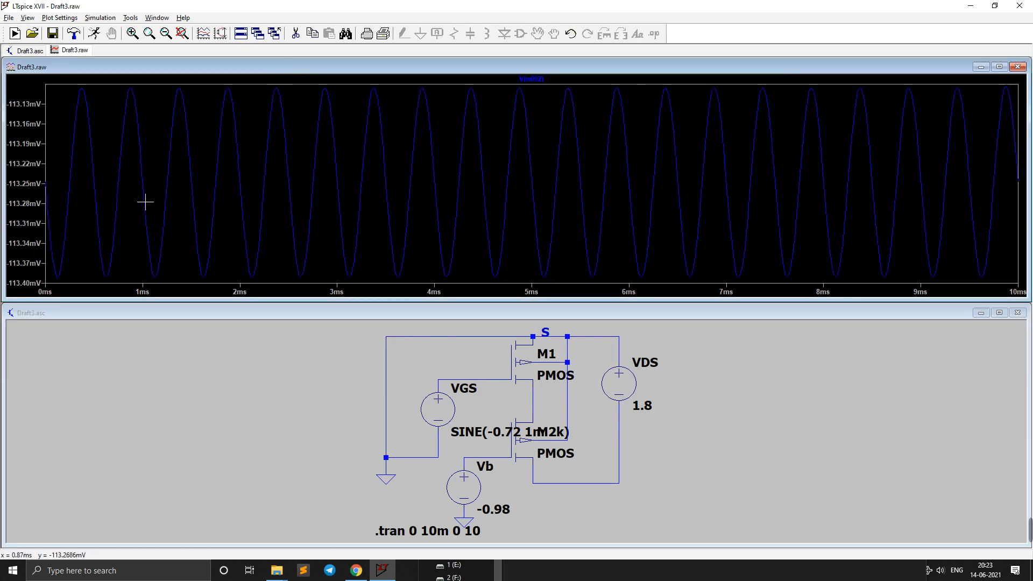
click(535, 80)
key(Delete)
Replace the relative tolerance value in the waveform compression settings.
click(100, 18)
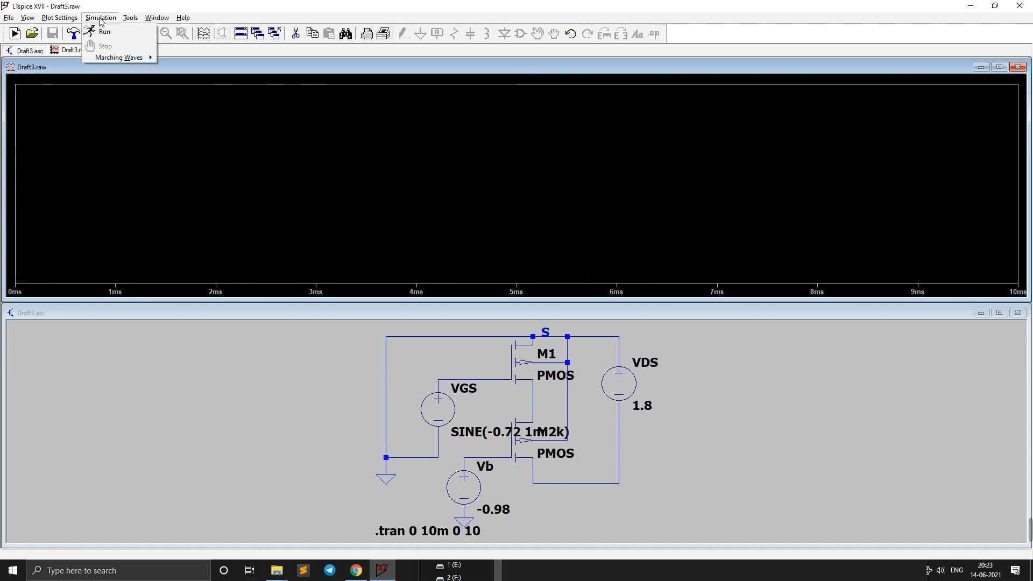
click(76, 17)
click(76, 18)
click(74, 33)
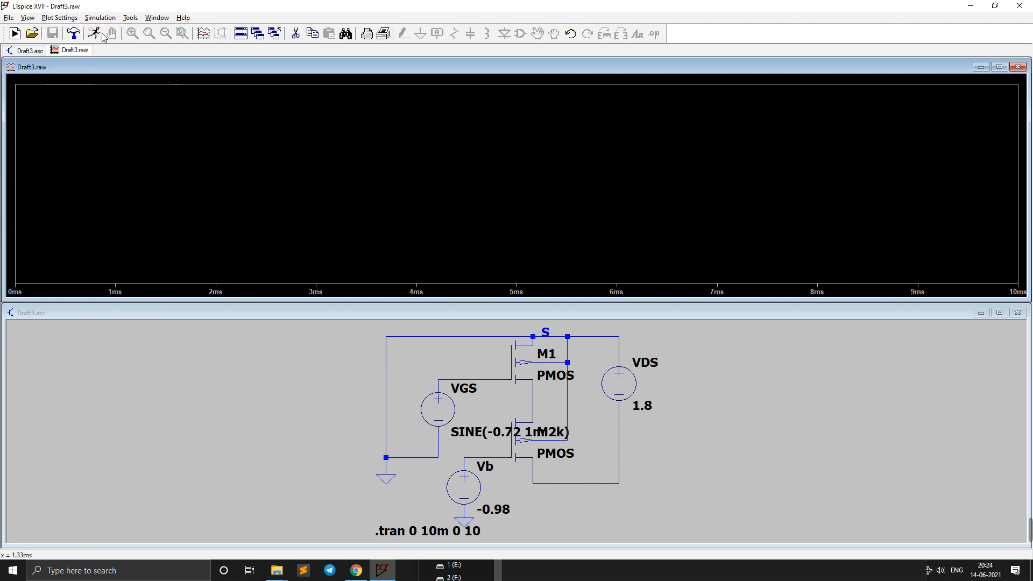
click(79, 37)
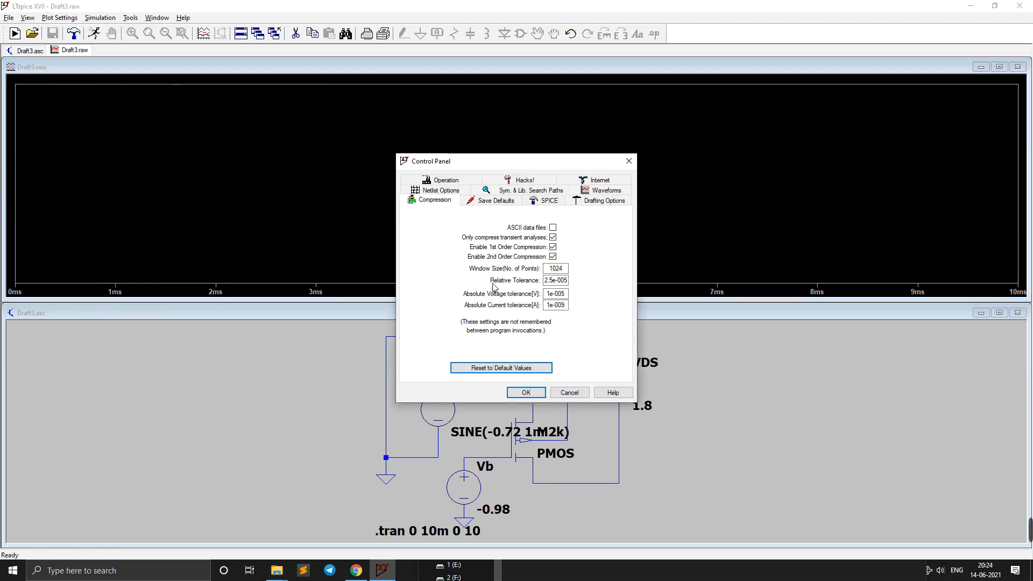
double_click(557, 280)
key(BackSpace)
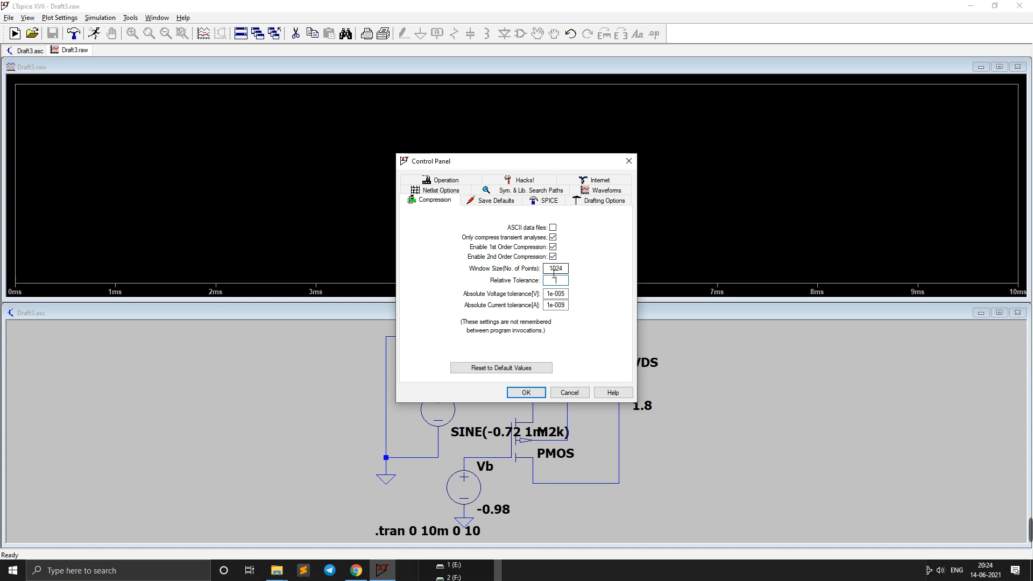
key(Return)
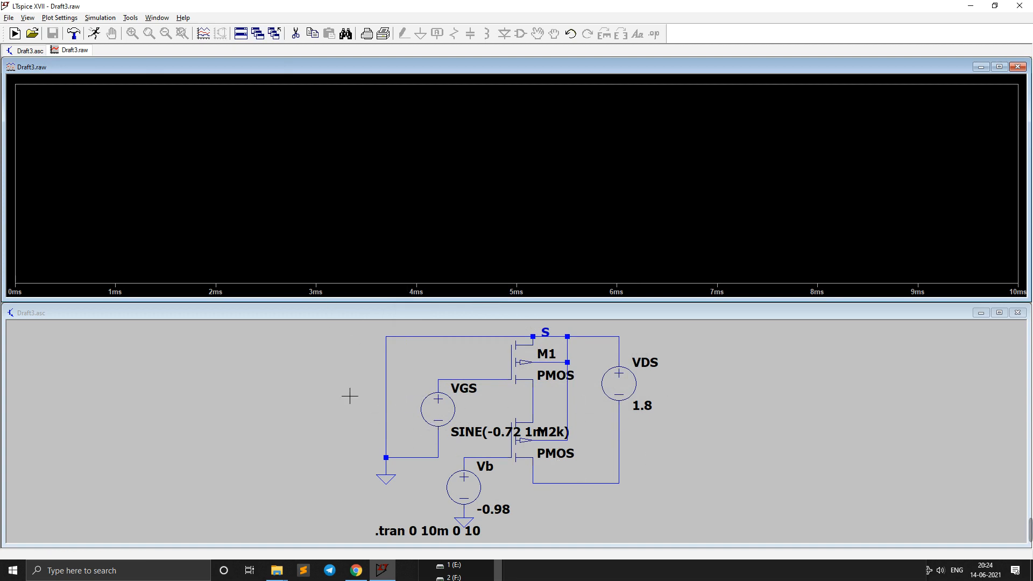
Add the SPICE directive .MODEL PMOS PMOS(KP=200u,VTO=-0.6) above the circuit.
drag(314, 421, 314, 449)
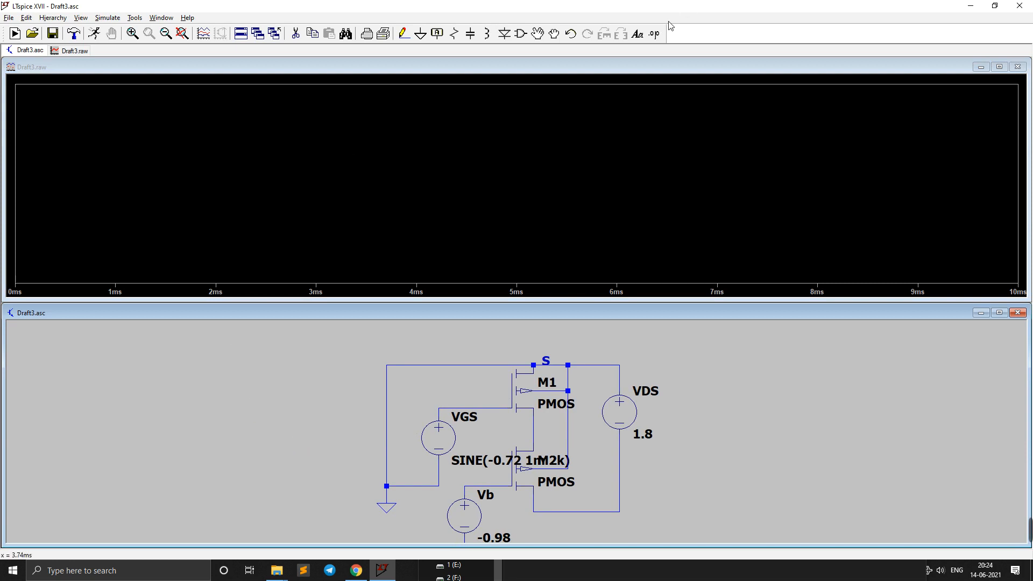
click(654, 33)
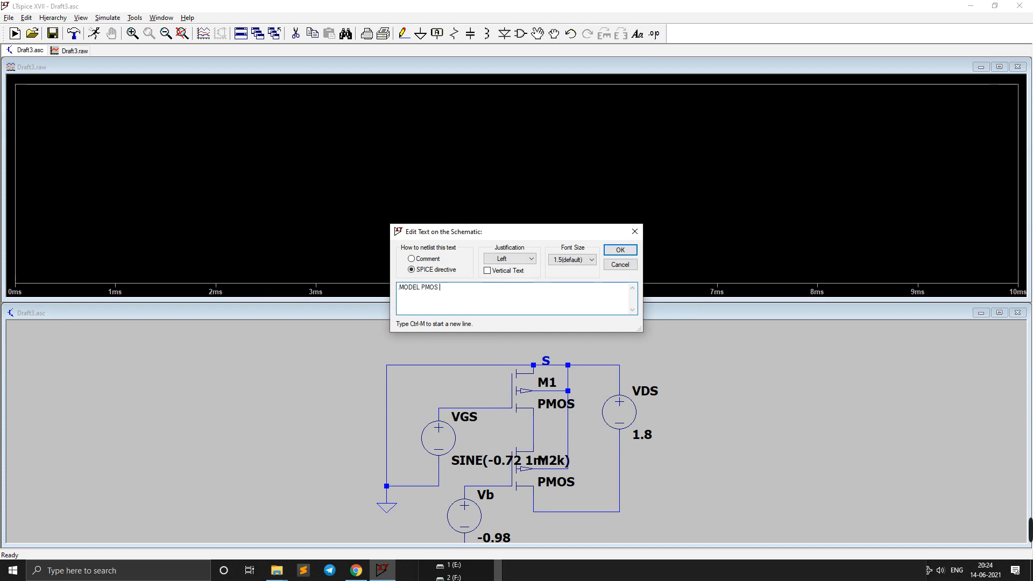
text(())
key(Return)
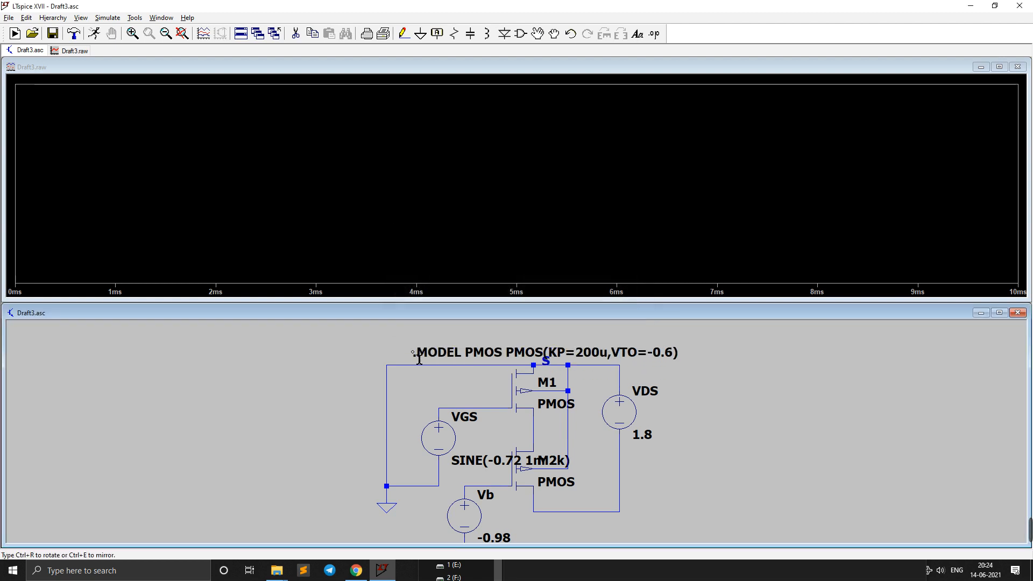
click(396, 346)
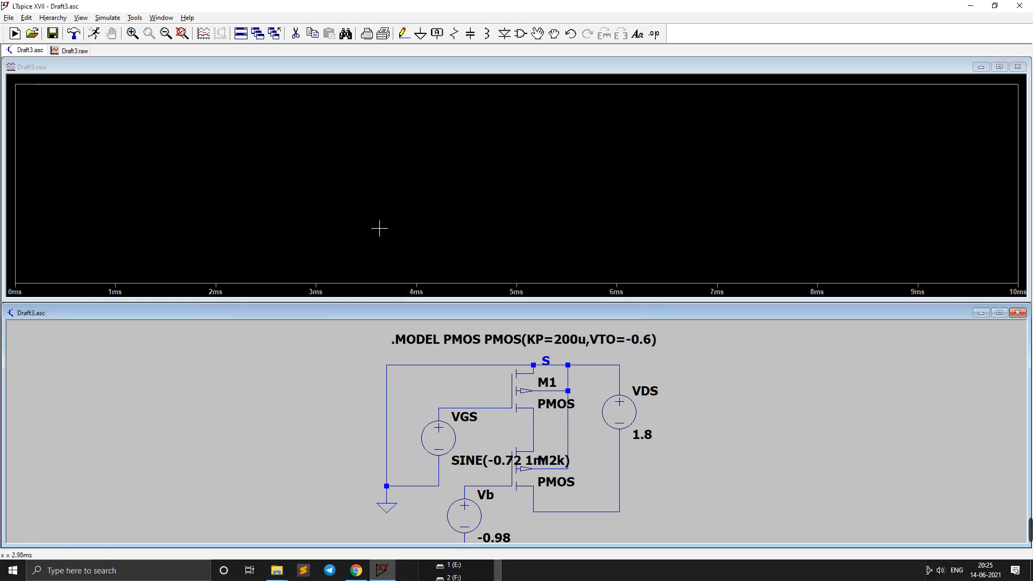
Rerun the simulation and plot the voltages at the node between M1 and M2 and at M1's gate.
click(534, 441)
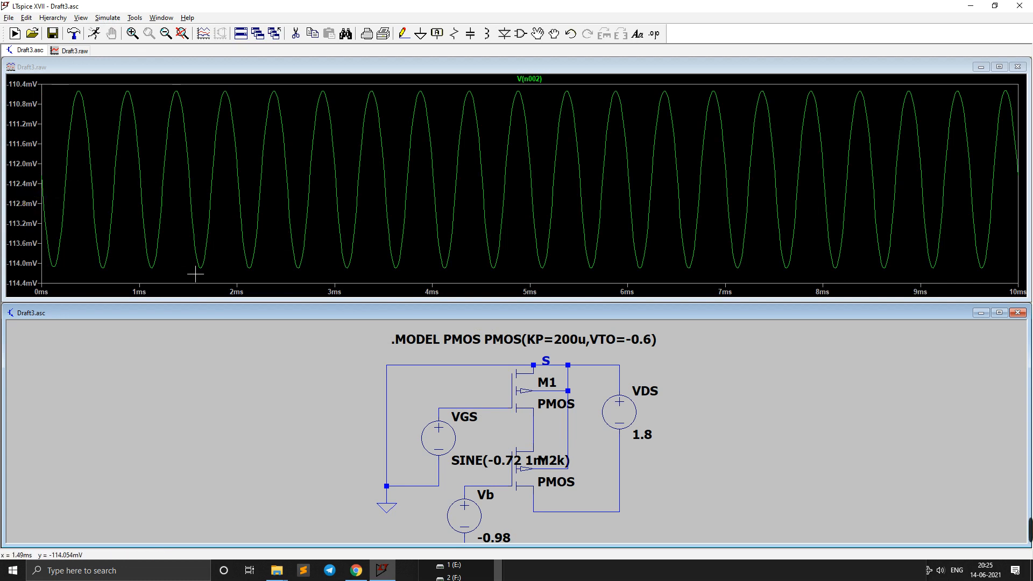
click(483, 415)
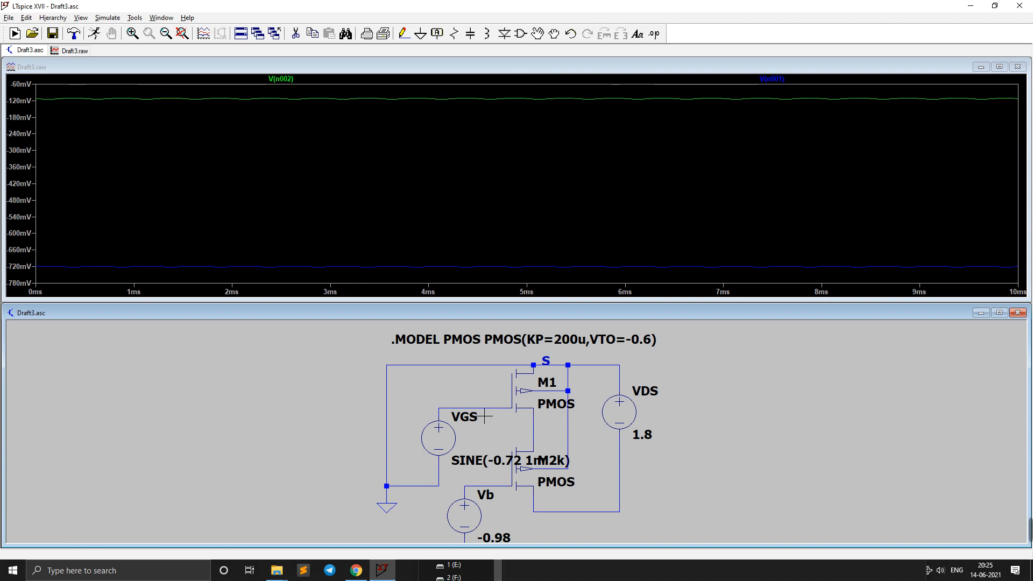
Clear the two traces, plot only the voltage at M1's gate and rerun the simulation for the full time range.
click(290, 79)
drag(221, 200, 247, 206)
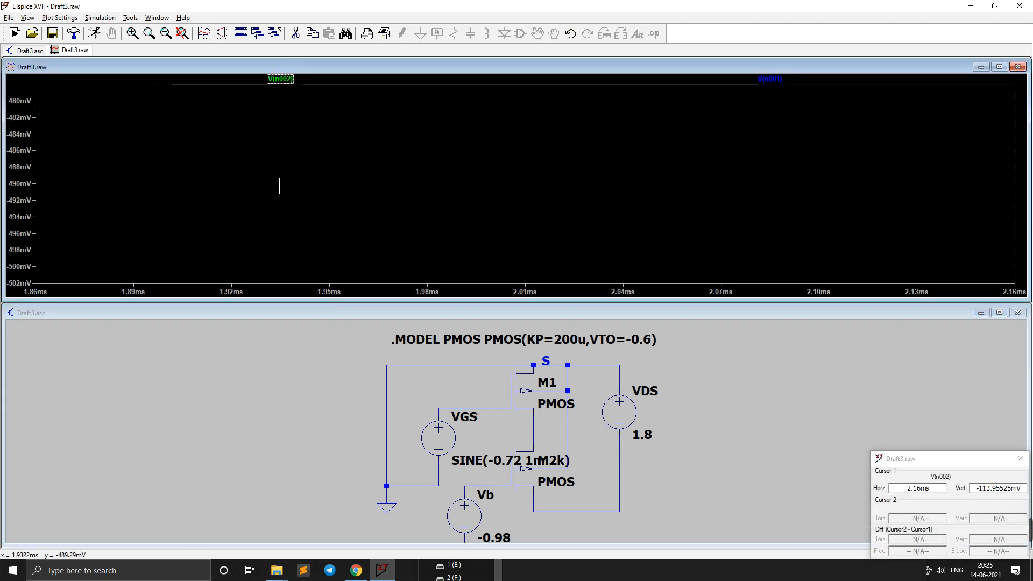
key(Delete)
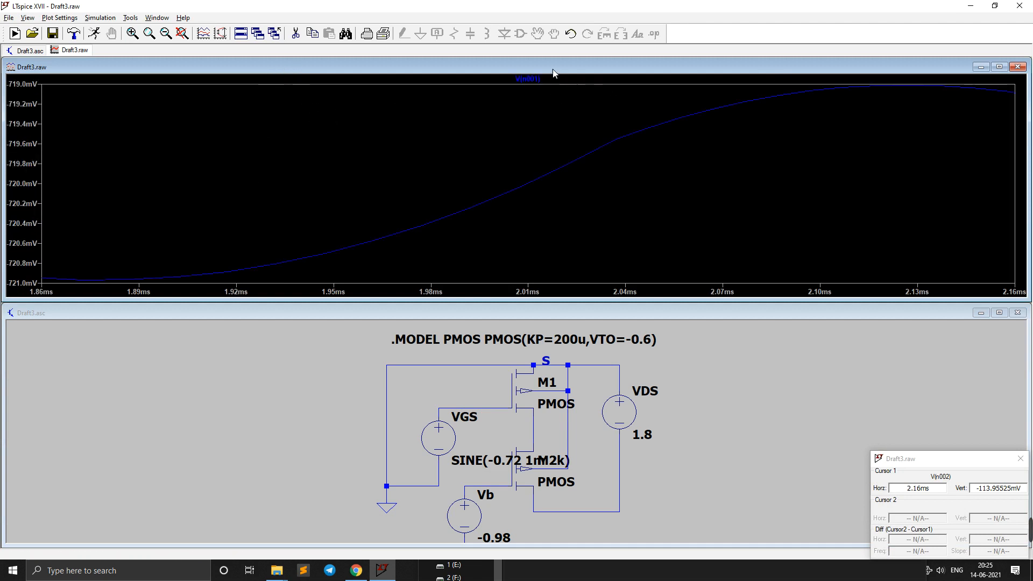
click(528, 78)
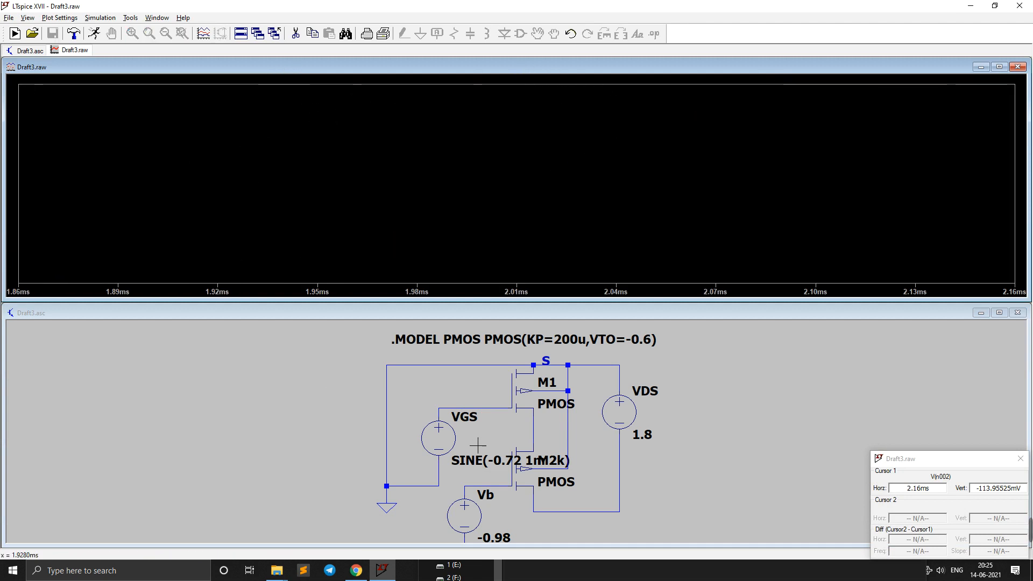
click(504, 409)
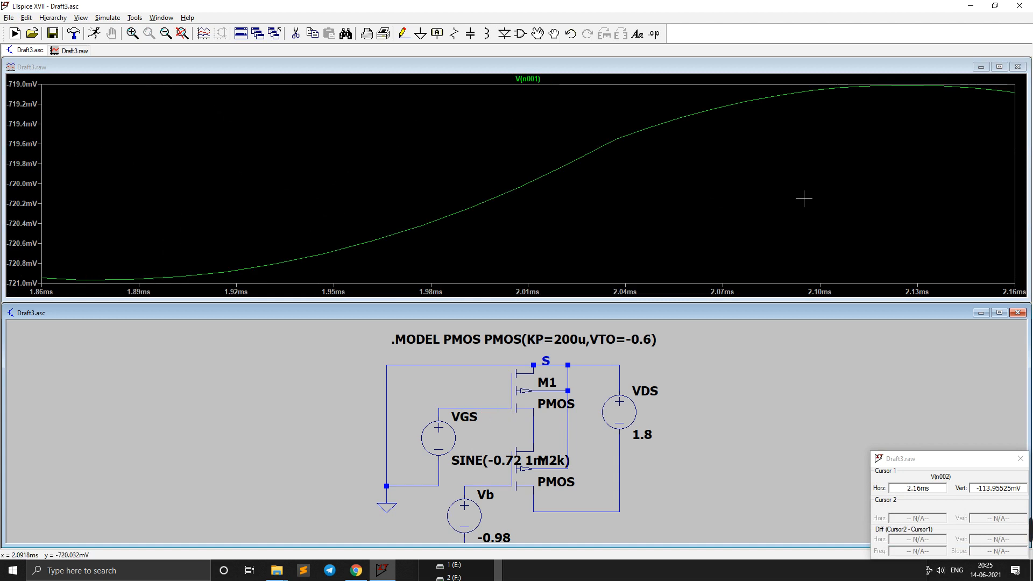
click(94, 33)
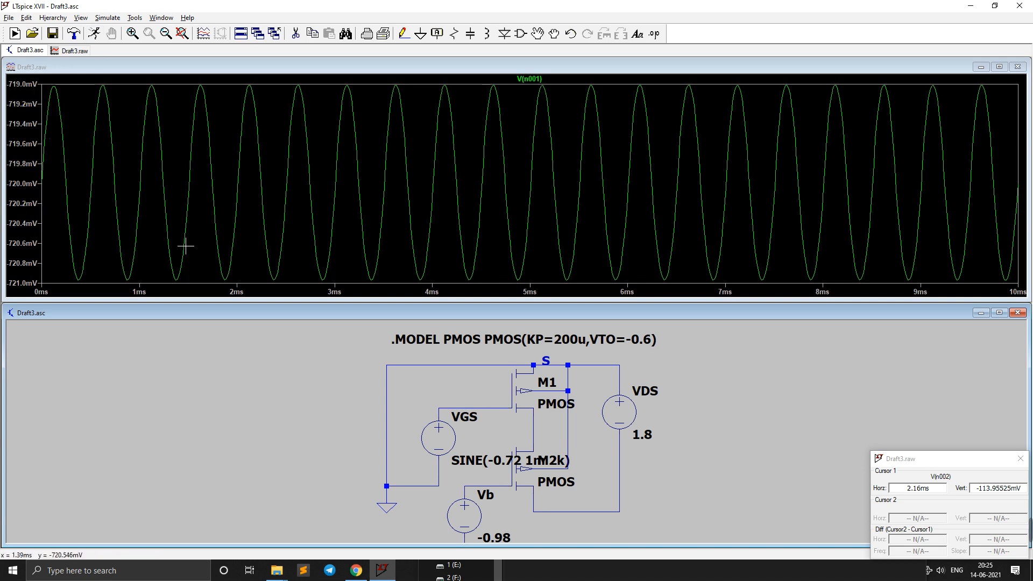
Plot the voltage at the node between M1 and M2, and remove the gate voltage trace V(n001).
click(533, 437)
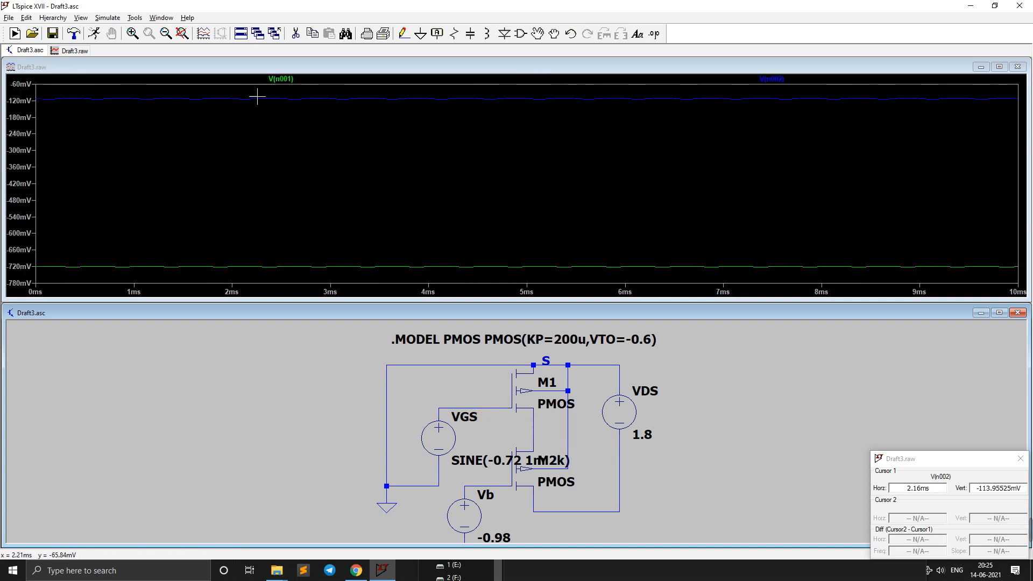
click(309, 84)
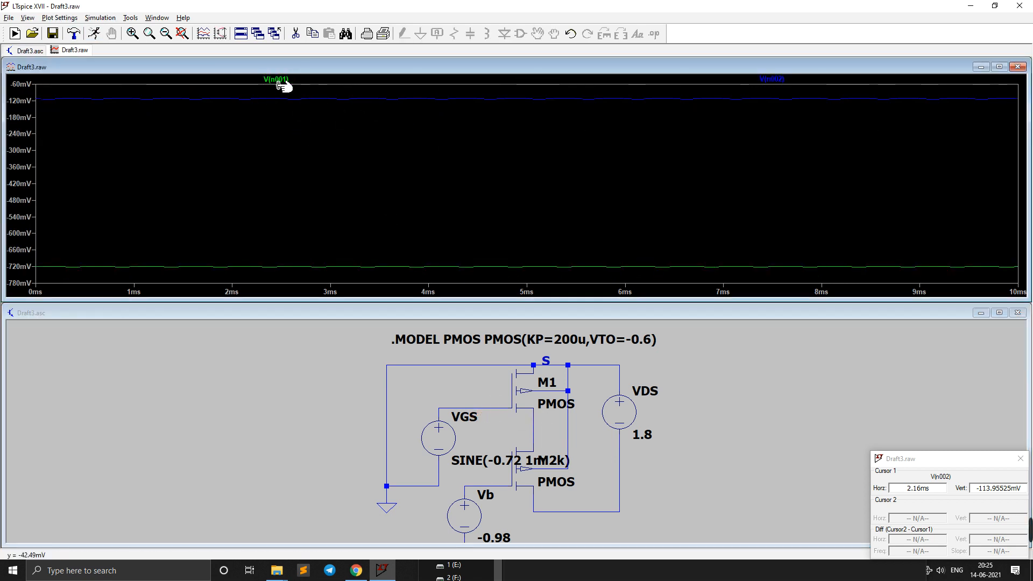
key(Delete)
click(279, 80)
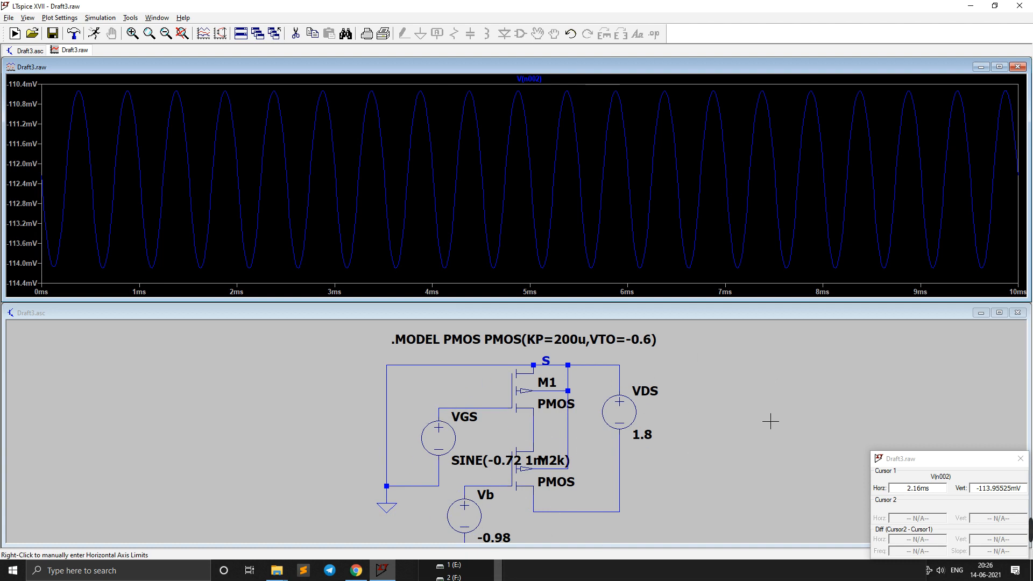
mouse_move(1027, 530)
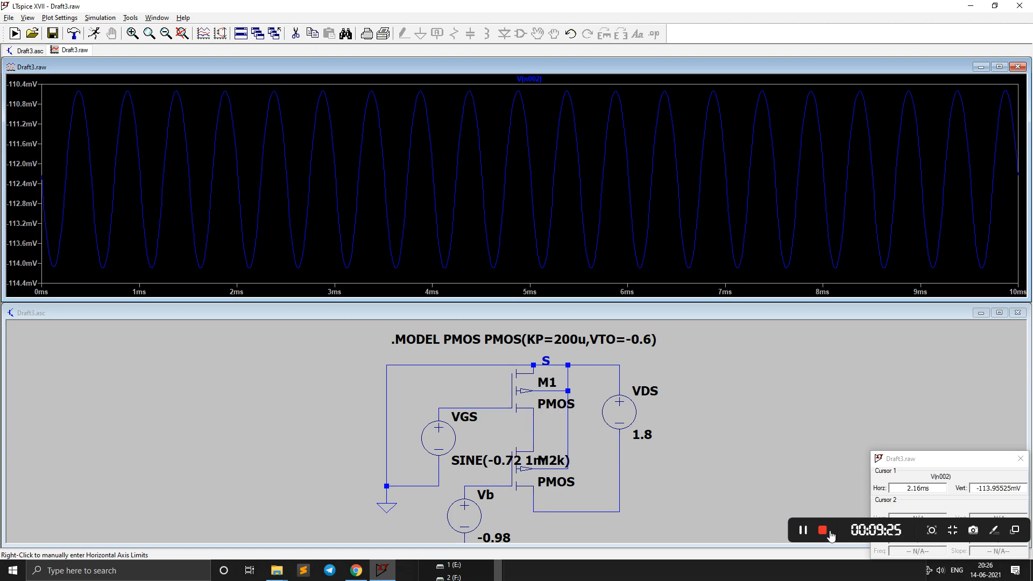